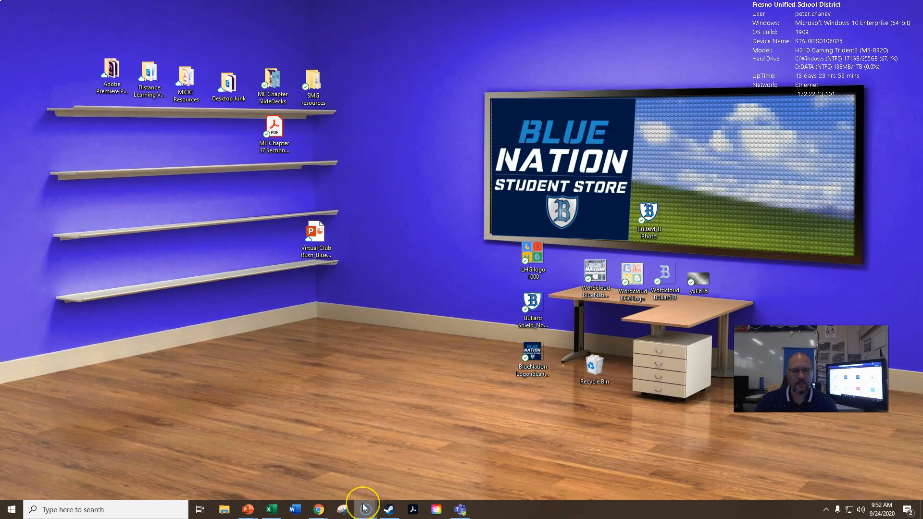
Switch to the Classroom assignment in Chrome and add "(px)" after the canvas dimensions in the Youtube Channel Art instructions
mouse_move(364, 509)
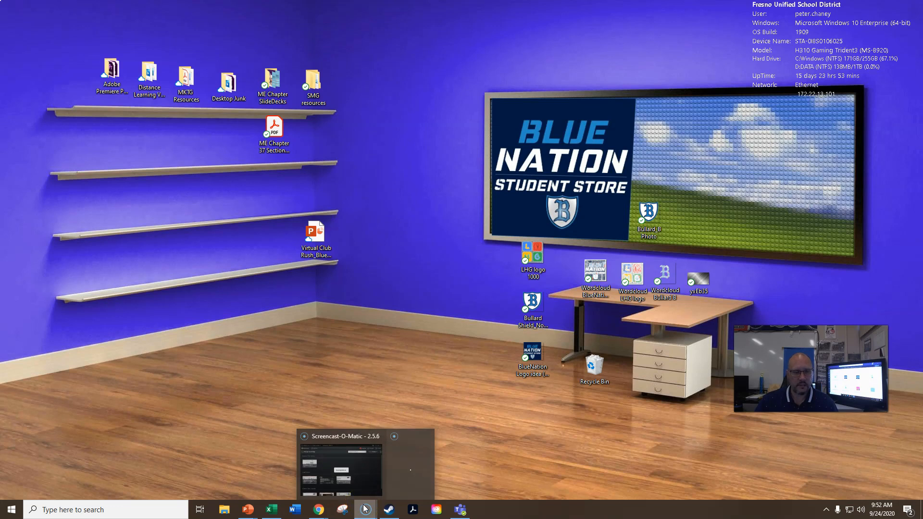
left_click(319, 510)
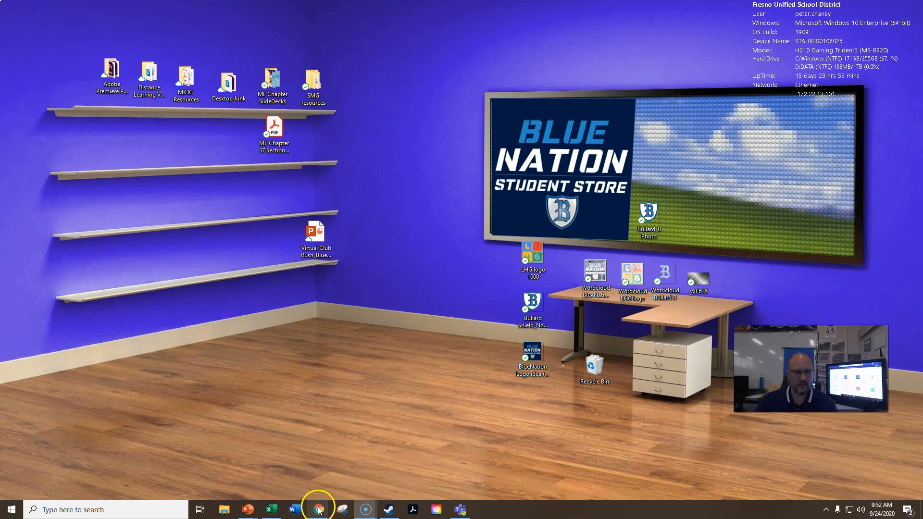
left_click(426, 463)
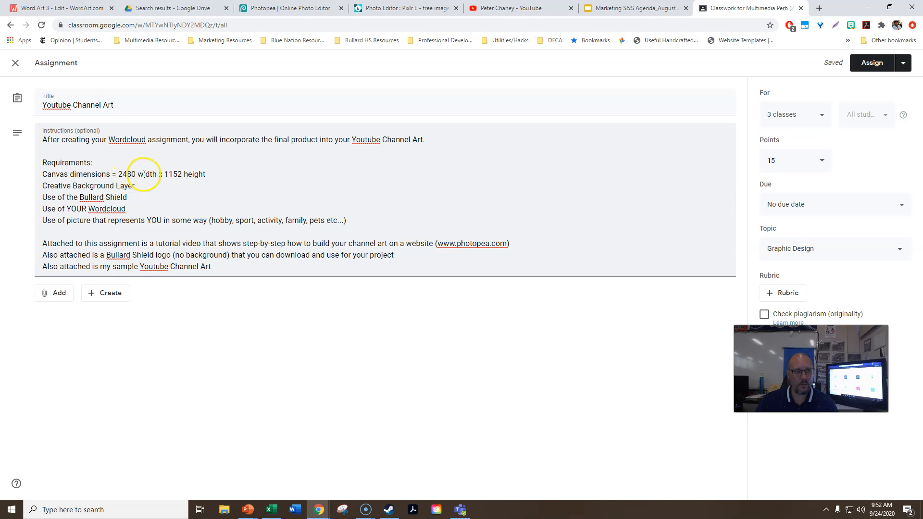
left_click(206, 175)
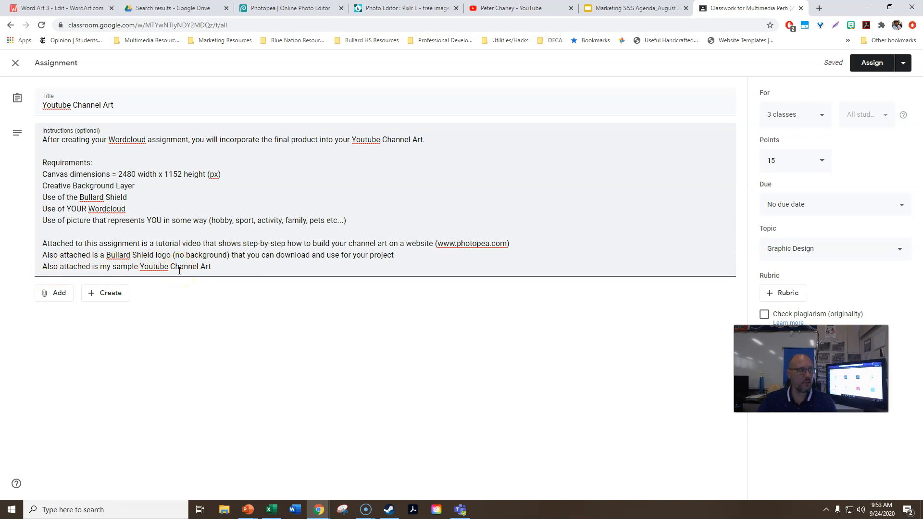
On the YouTube channel page, capture a Lightshot screenshot area covering the page header, channel banner and channel name
left_click(528, 11)
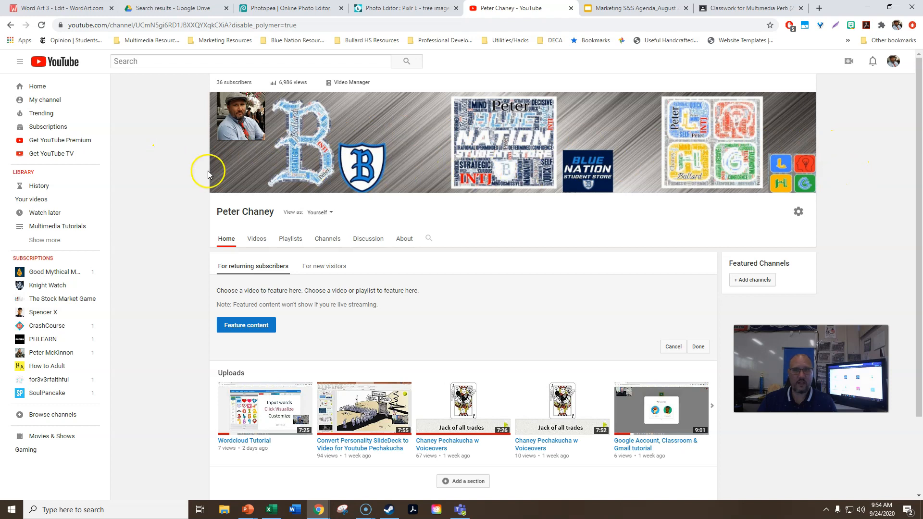
left_click(835, 25)
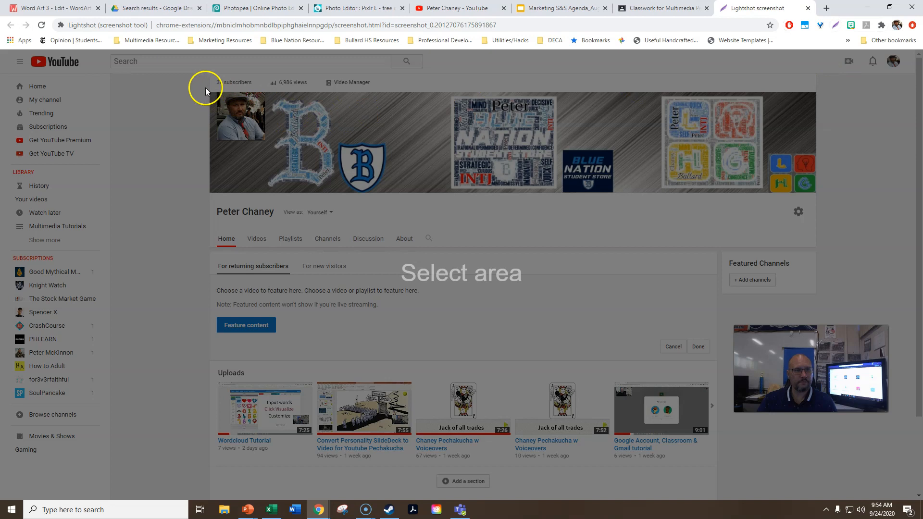
mouse_move(19, 50)
left_mouse_down()
mouse_move(437, 200)
mouse_move(901, 227)
left_mouse_up()
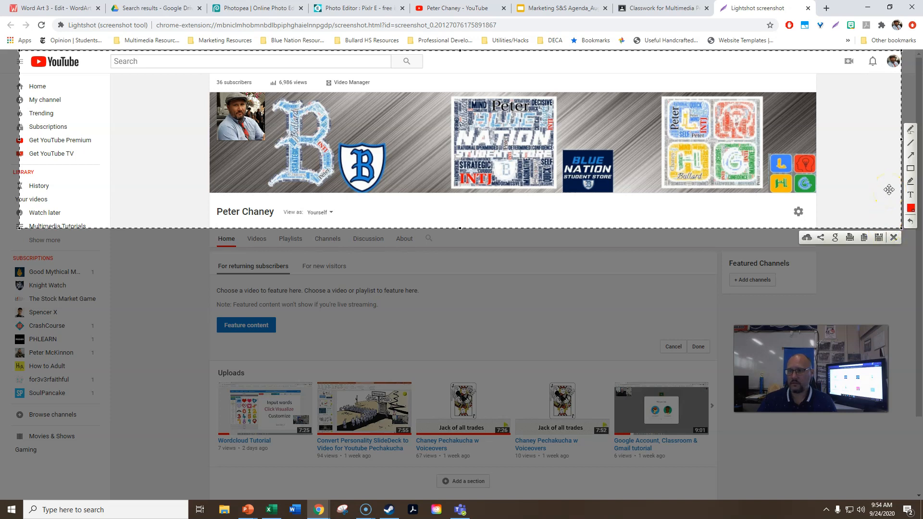
Save the screenshot to the Desktop as a PNG named with the teacher's surname followed by "Youtube Channel Art Sample"
left_click(879, 238)
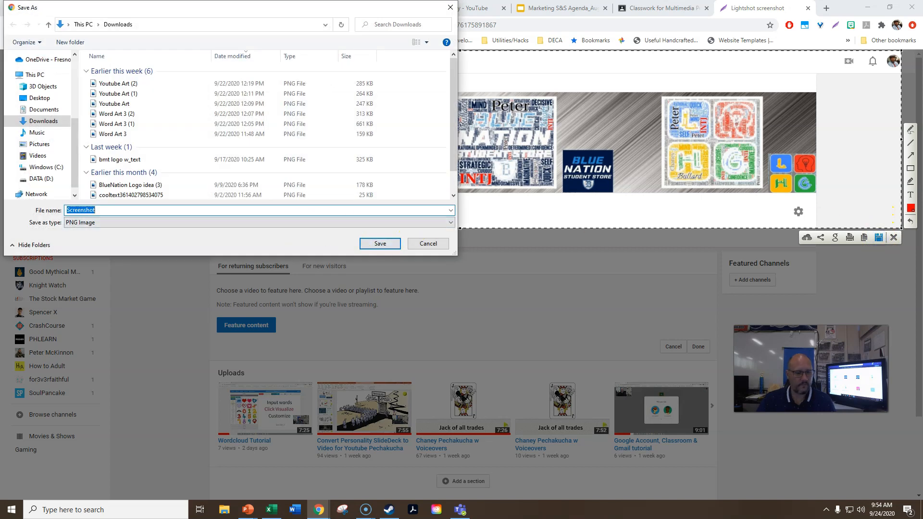
type("Chaney Youtube Channel Art Sample")
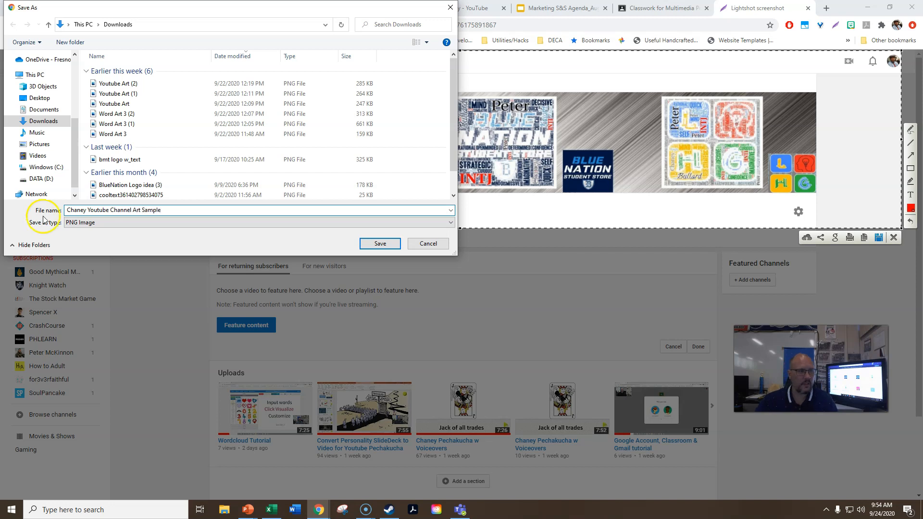
left_click(39, 98)
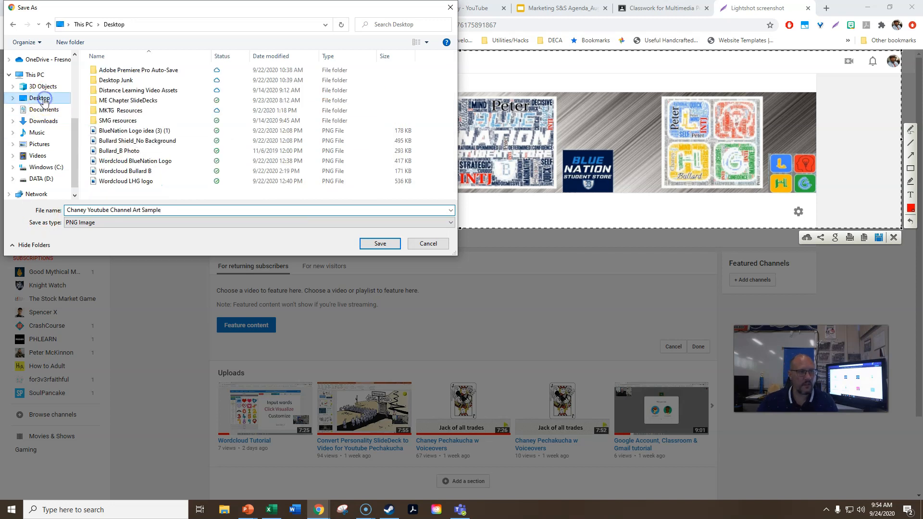
left_click(380, 251)
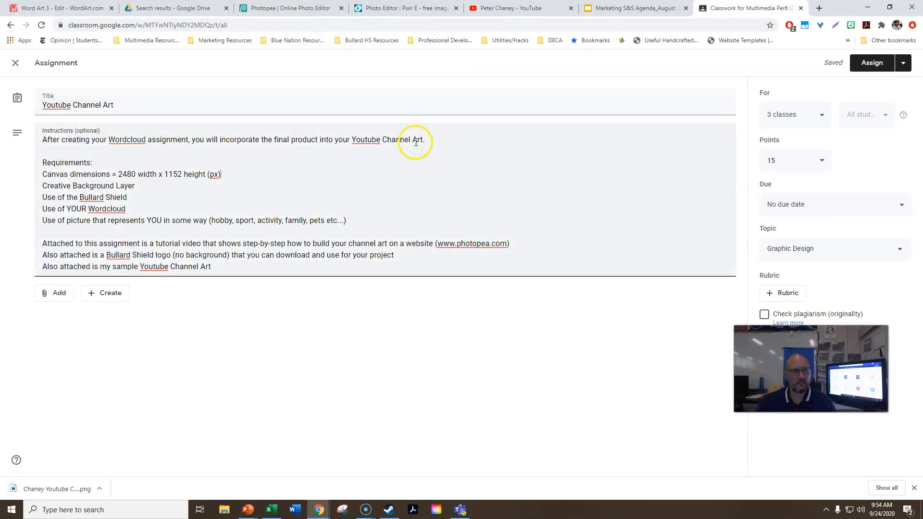
Switch to Photopea, dismiss the Canvas Size dialog, and close Youtube Art.psd and Youtube Art2.psd without saving
left_click(271, 12)
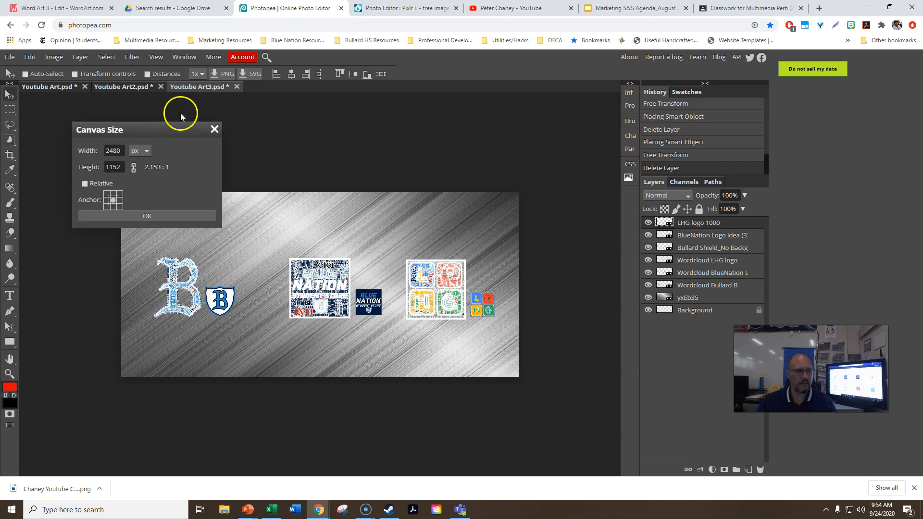
left_click(160, 87)
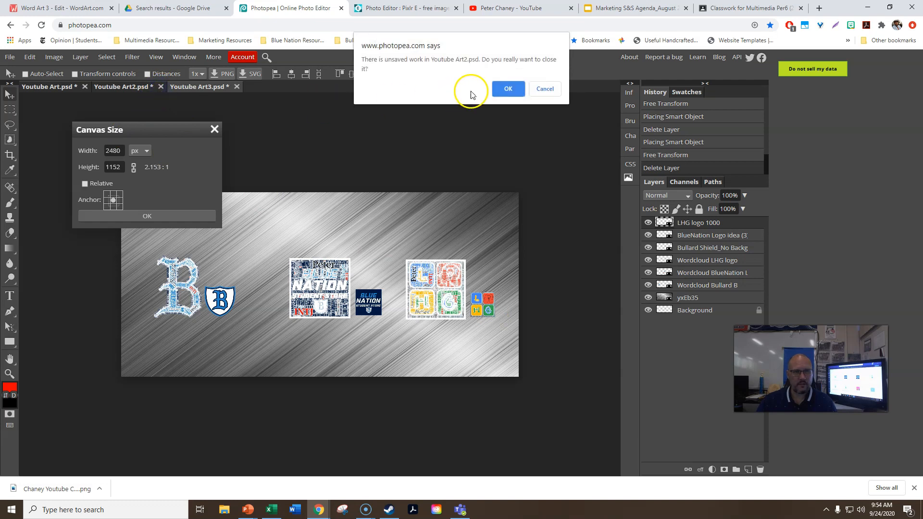
left_click(510, 90)
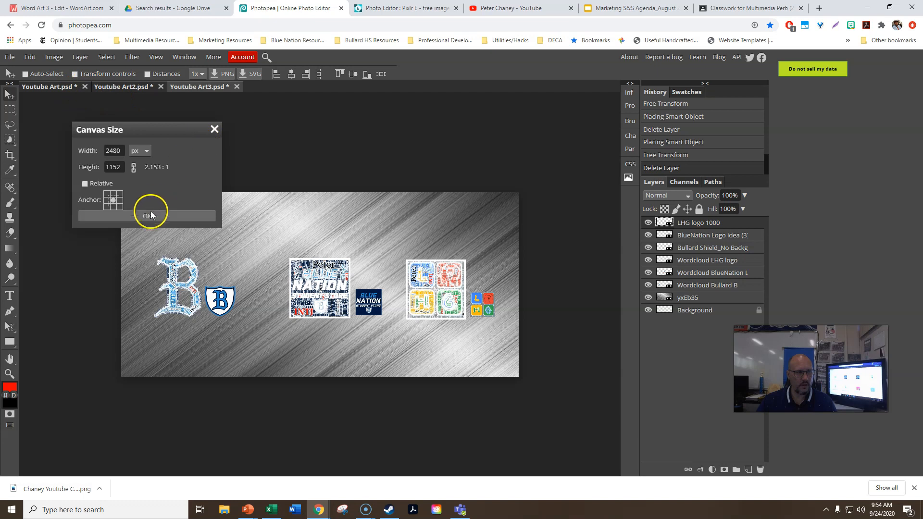
left_click(85, 87)
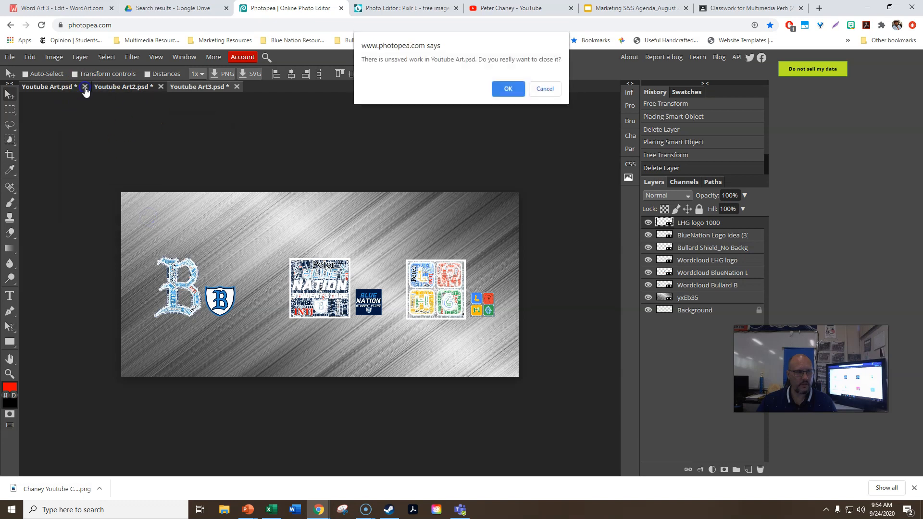
left_click(508, 87)
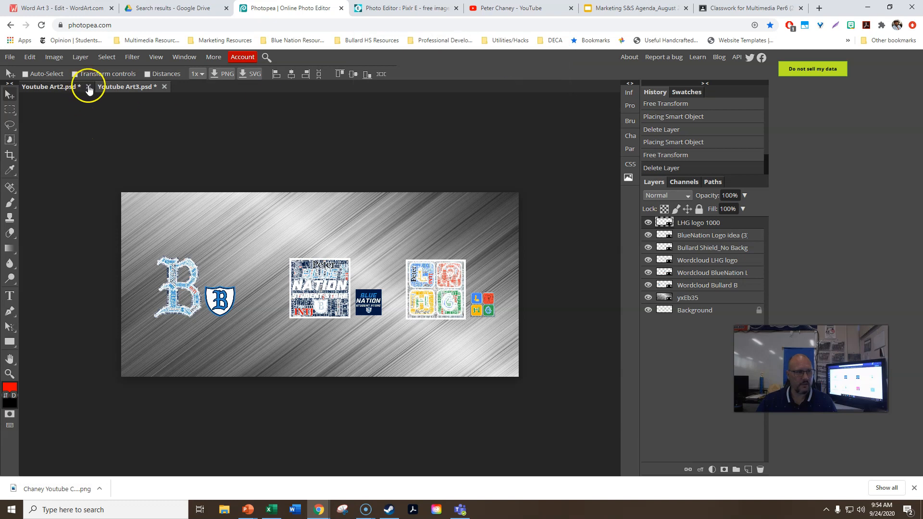
left_click(88, 88)
left_click(505, 88)
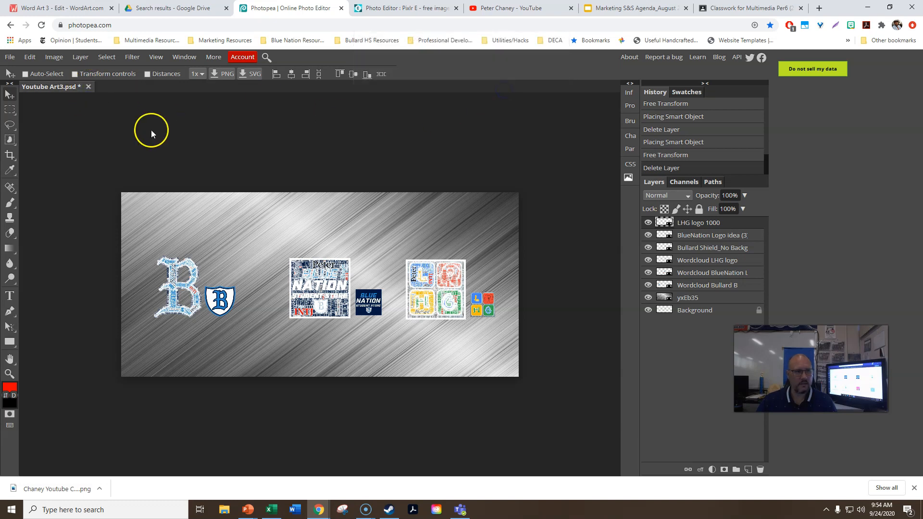
Create a new project named "Youtube Channel Art" at 2480 x 1152 px with a transparent background
left_click(10, 56)
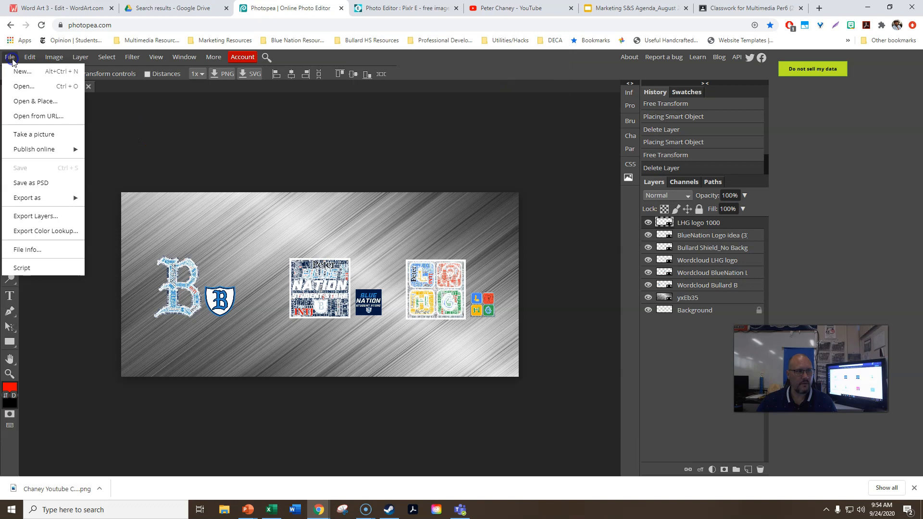
left_click(28, 77)
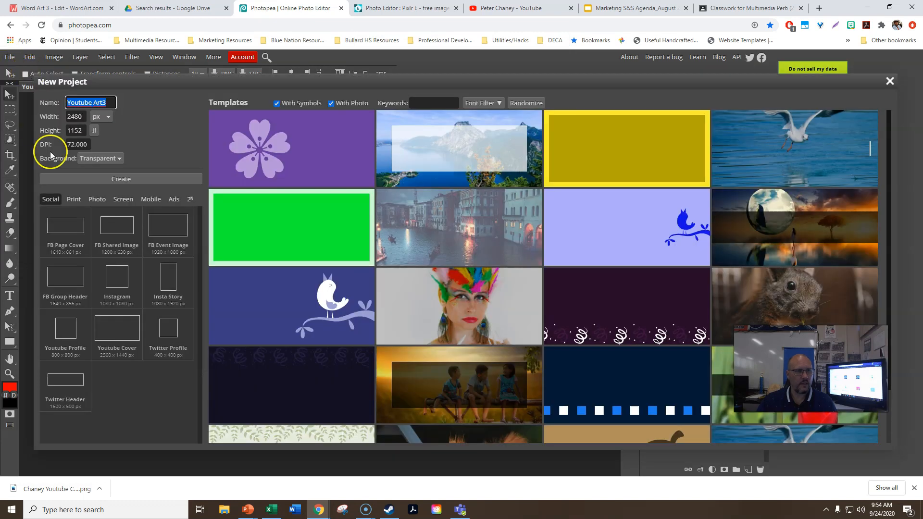
triple_click(103, 104)
type("Youtub")
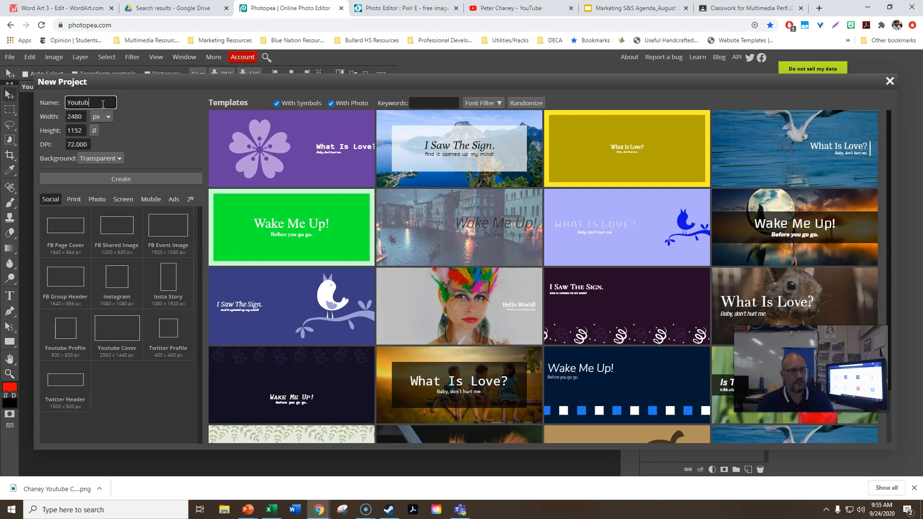
type("e Channel Art")
left_click(72, 119)
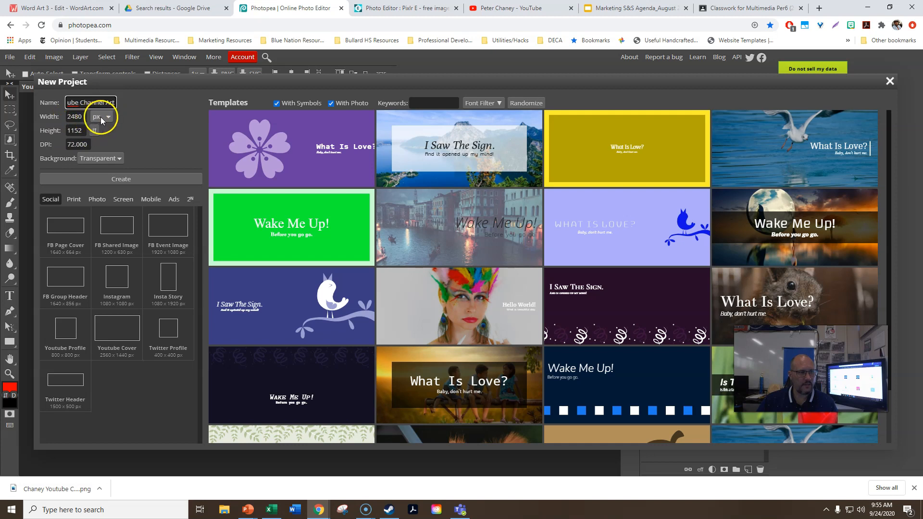
left_click(96, 158)
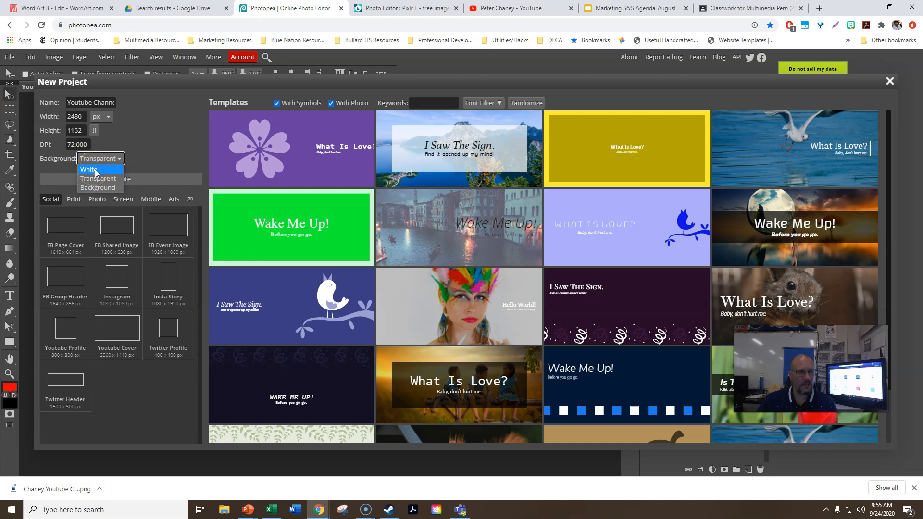
left_click(98, 179)
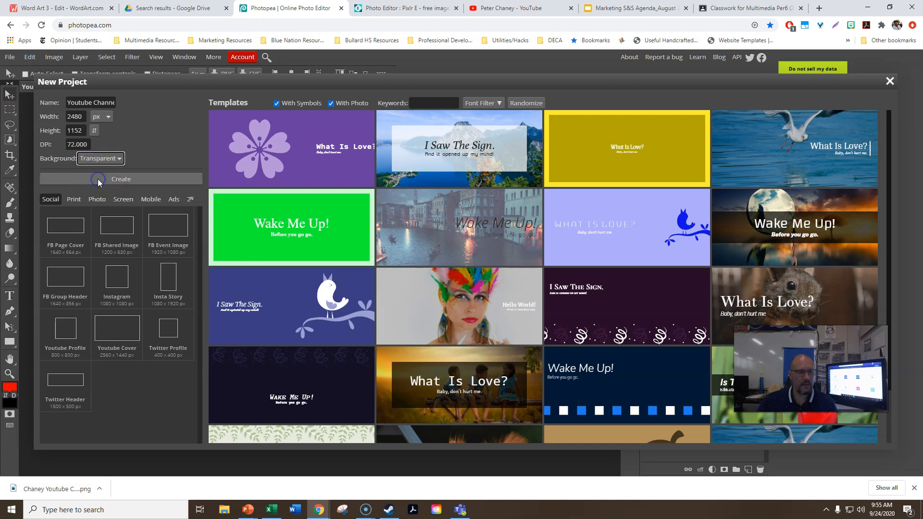
left_click(119, 179)
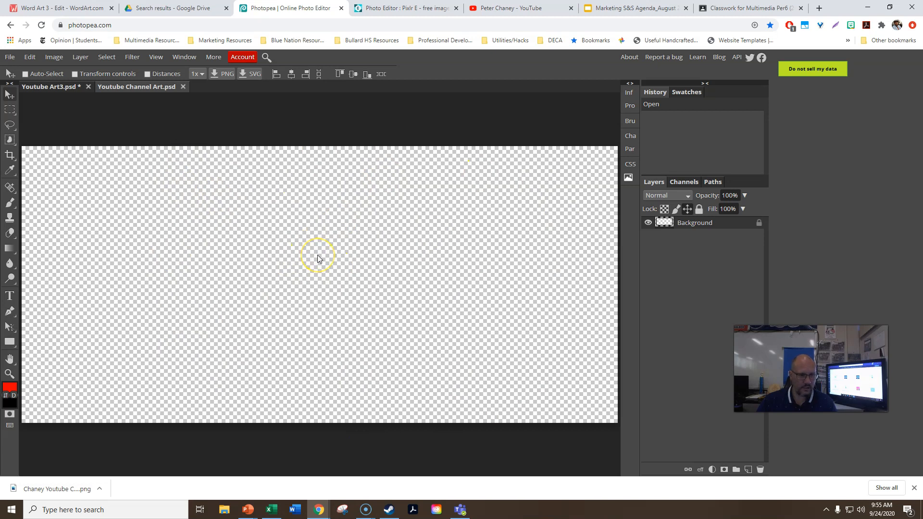
Close the downloads bar and display the whole empty canvas with free space around it
left_click(914, 488)
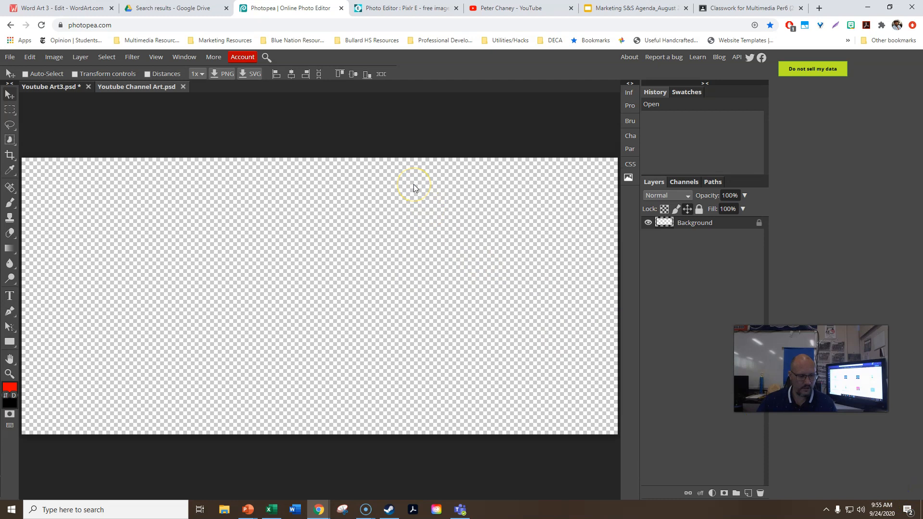
key("ctrl+minus")
key("ctrl+minus")
key("ctrl+minus")
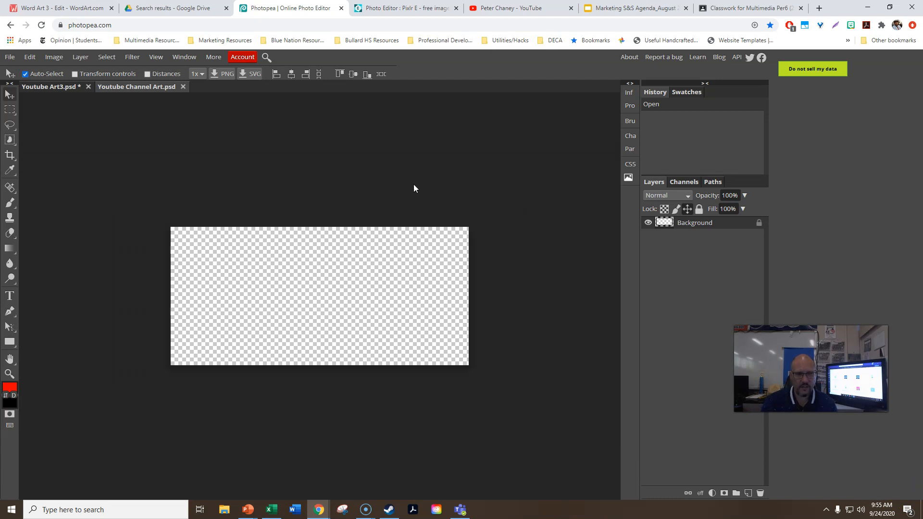
key("ctrl+plus")
key("ctrl+plus")
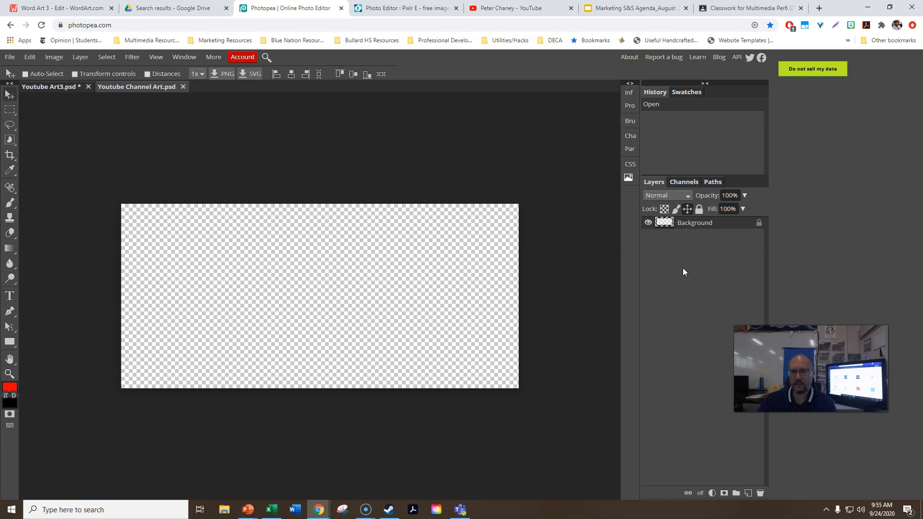
left_click(229, 513)
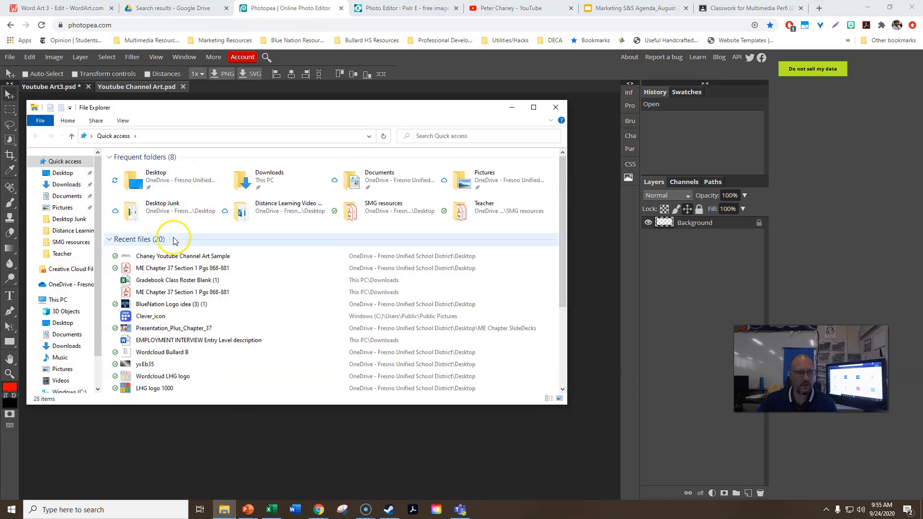
right_click(320, 109)
left_click_drag(204, 114, 694, 115)
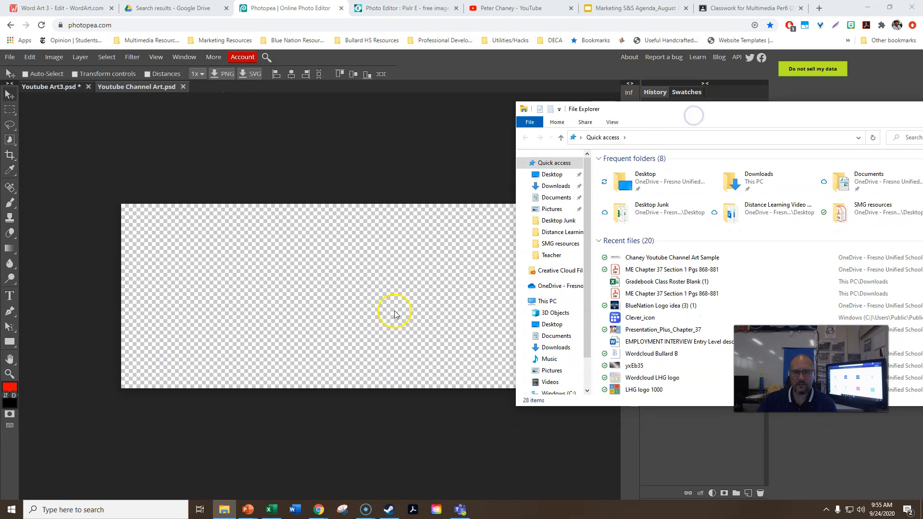
left_click_drag(752, 114, 383, 115)
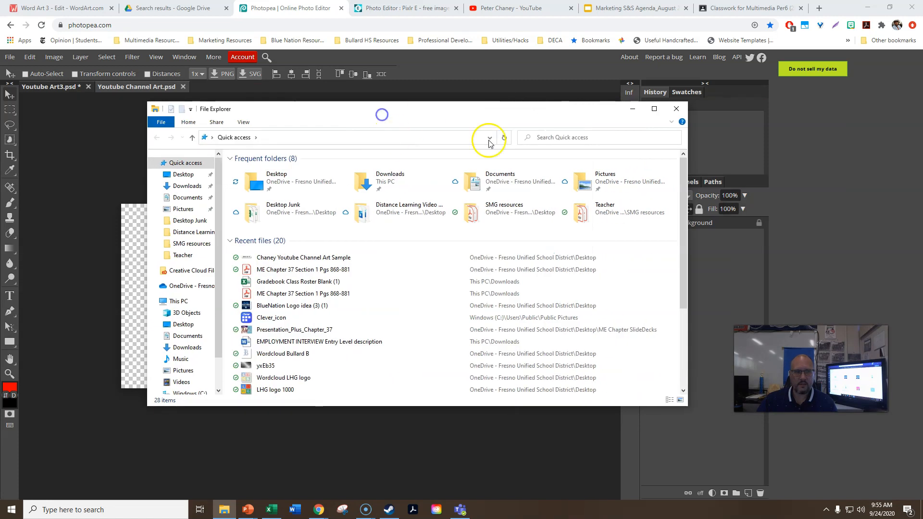
left_click(677, 109)
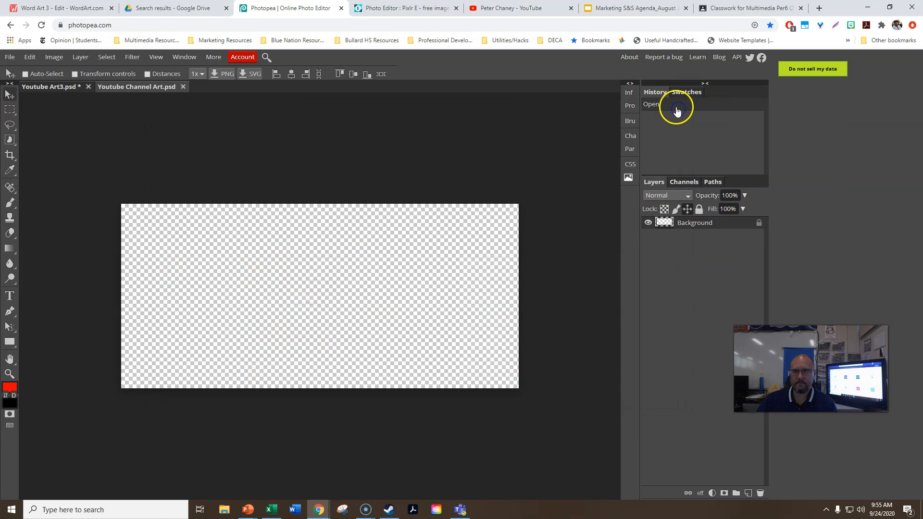
Open Google Images in a new browser tab and search for "gun metal background"
left_click(820, 8)
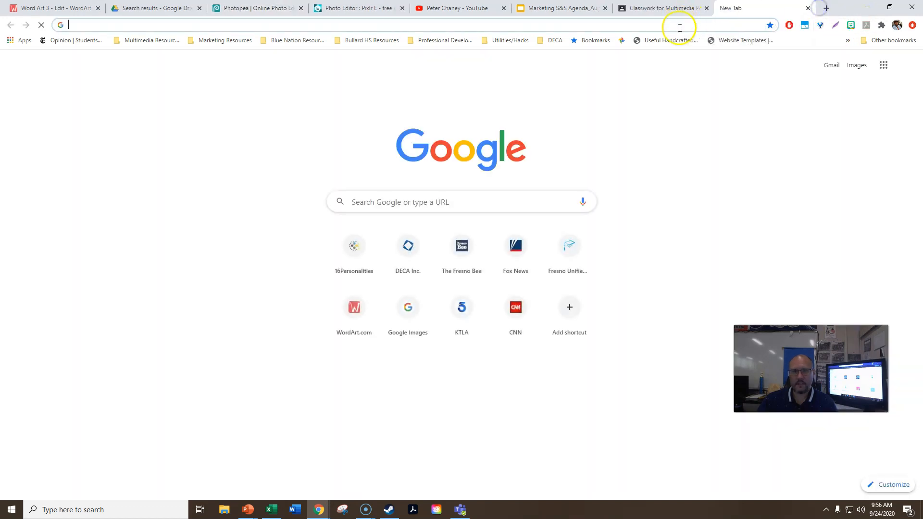
left_click(857, 66)
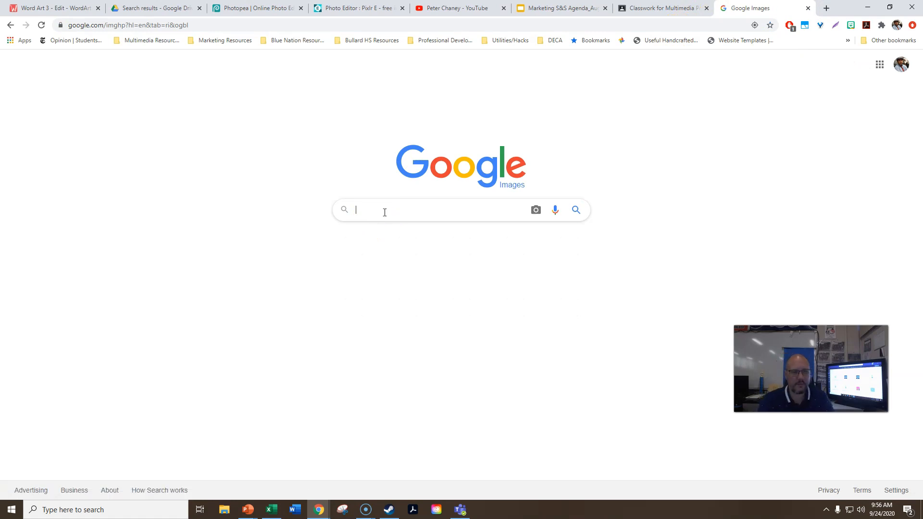
type("gun metal")
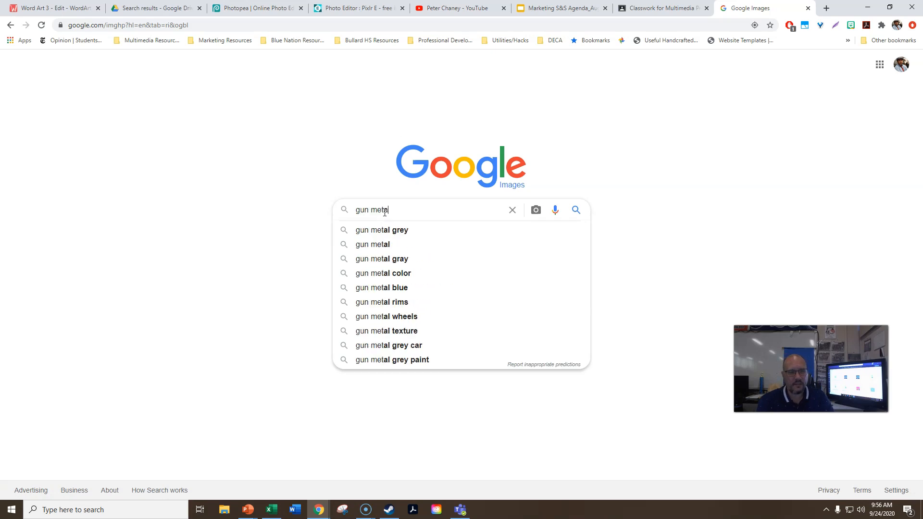
type(" background")
key("Return")
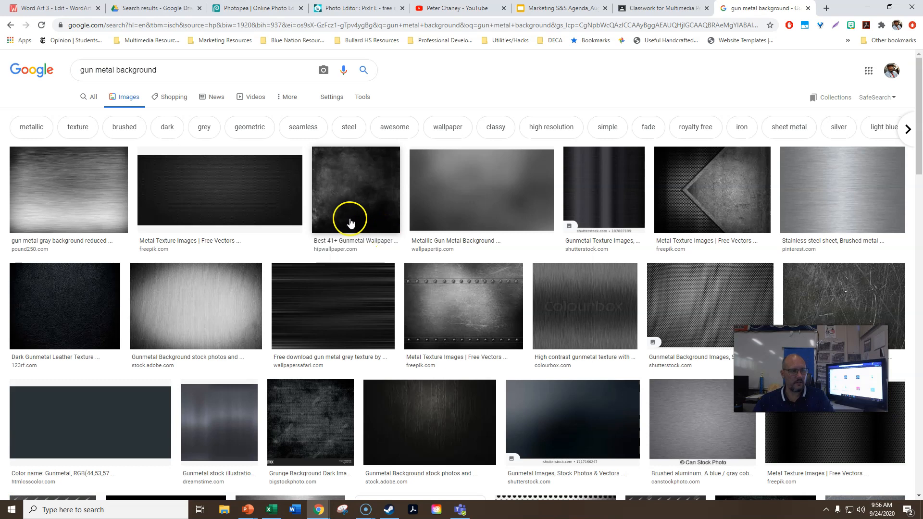
left_click(60, 192)
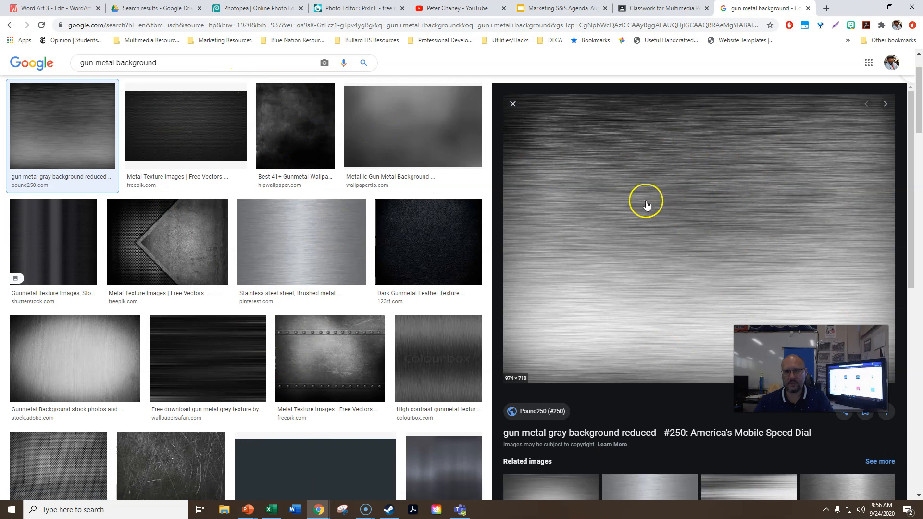
right_click(642, 216)
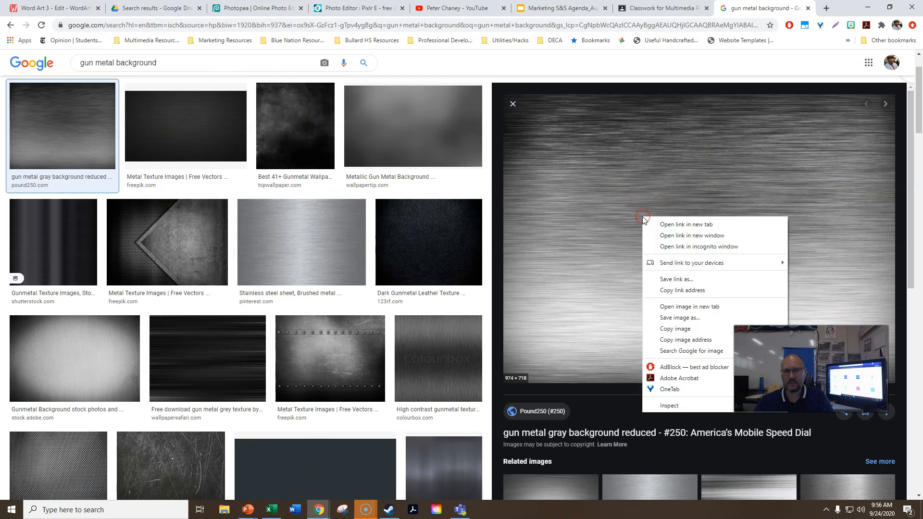
left_click(683, 318)
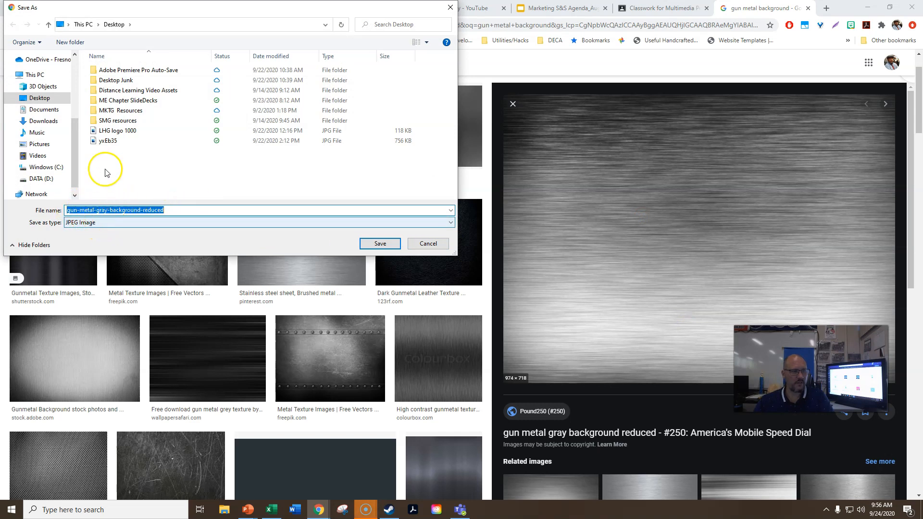
left_click(427, 244)
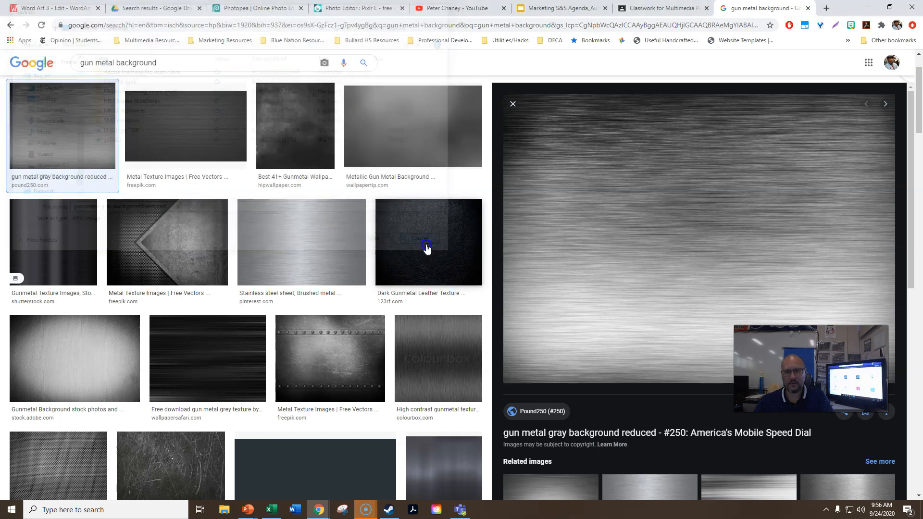
Switch to Photopea and place the yxEb35 metal image from the desktop into the Youtube Channel Art project
left_click(286, 10)
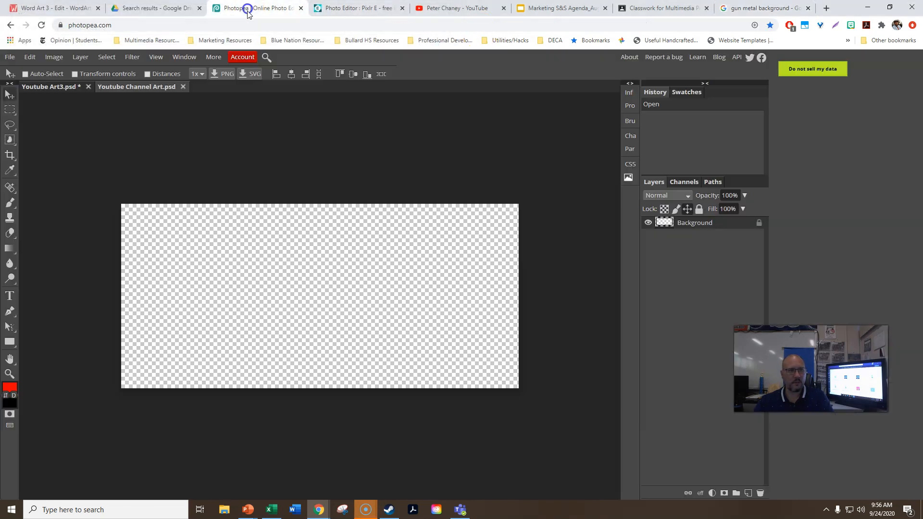
left_click(890, 7)
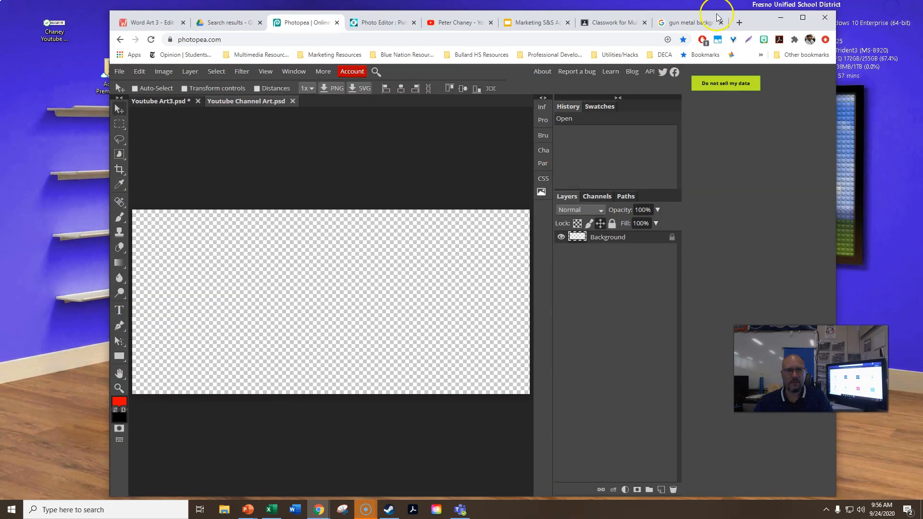
left_click_drag(755, 22, 565, 12)
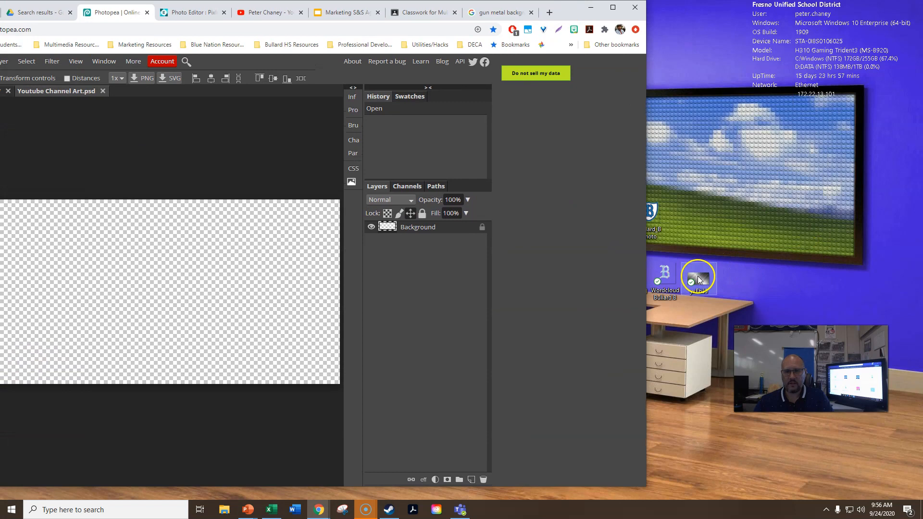
left_click_drag(701, 278, 133, 292)
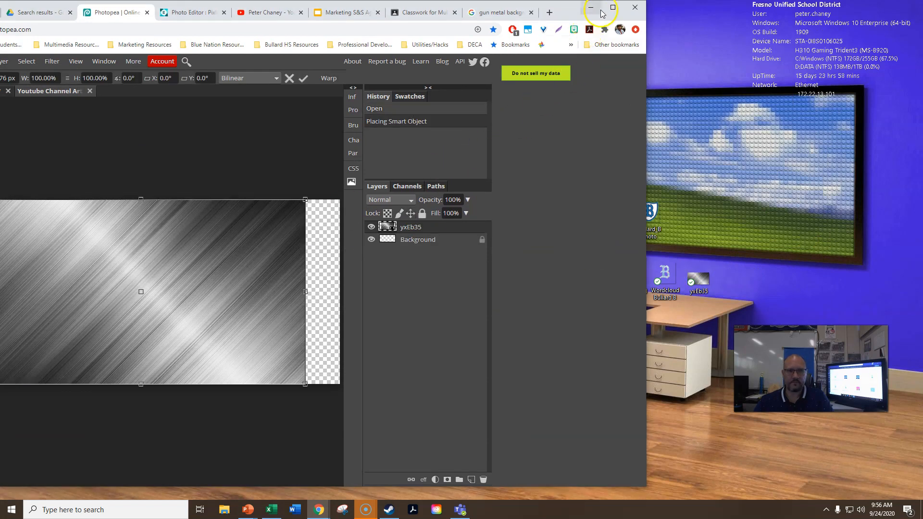
left_click(605, 11)
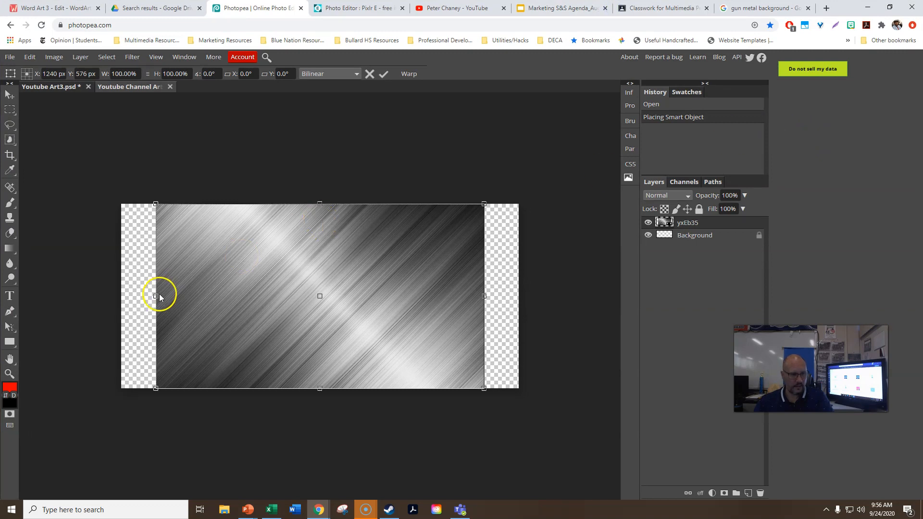
Stretch the placed metal image to about 192% width and 122% height, covering the whole canvas, and apply the transform
left_click_drag(155, 298, 106, 296)
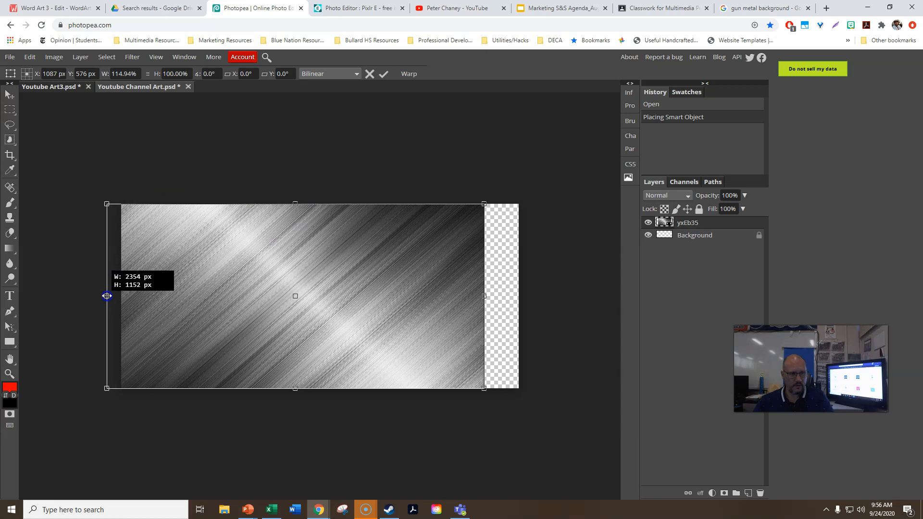
left_click_drag(485, 295, 559, 296)
left_click_drag(334, 203, 335, 187)
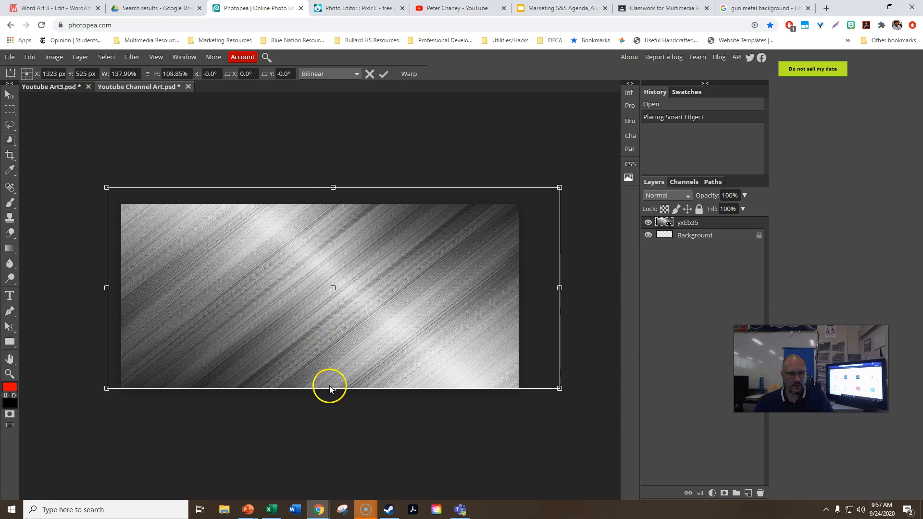
left_click_drag(330, 388, 332, 412)
mouse_move(326, 297)
left_mouse_down()
mouse_move(355, 298)
mouse_move(316, 287)
left_mouse_up()
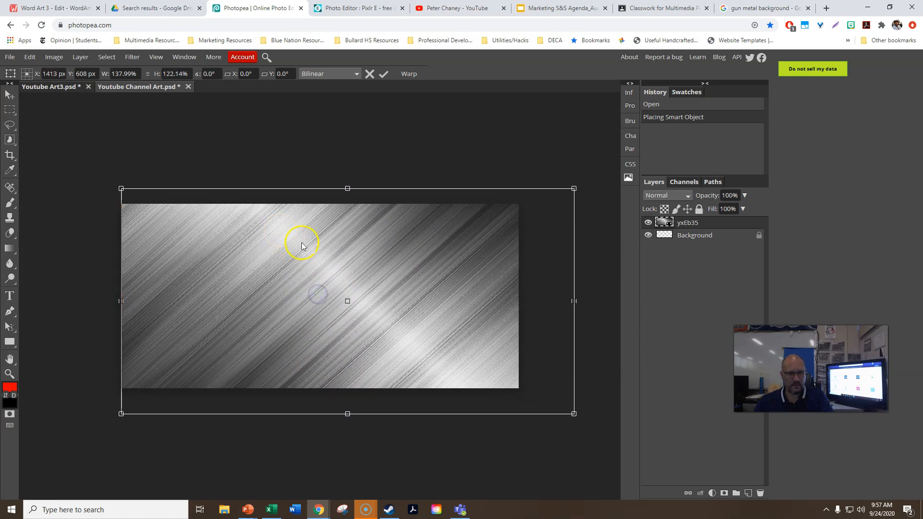
left_click_drag(382, 305, 489, 319)
left_click_drag(229, 316, 101, 310)
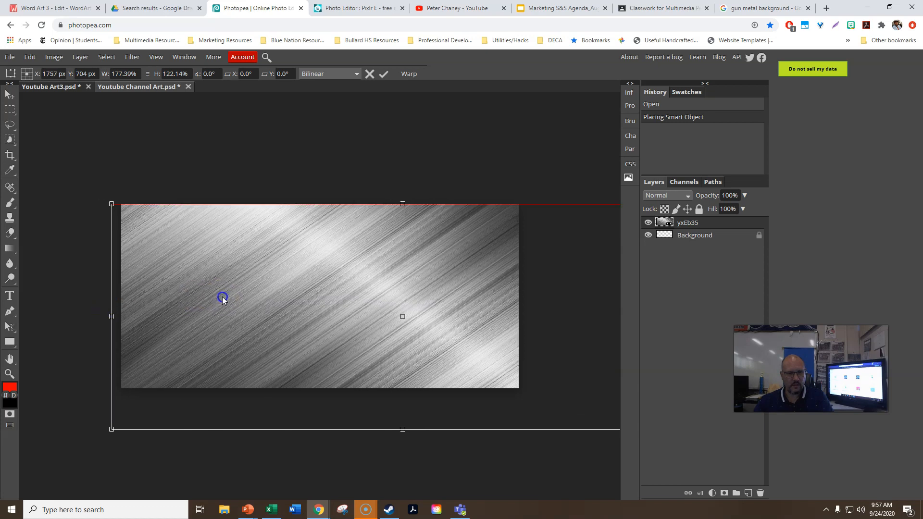
left_click_drag(222, 296, 240, 299)
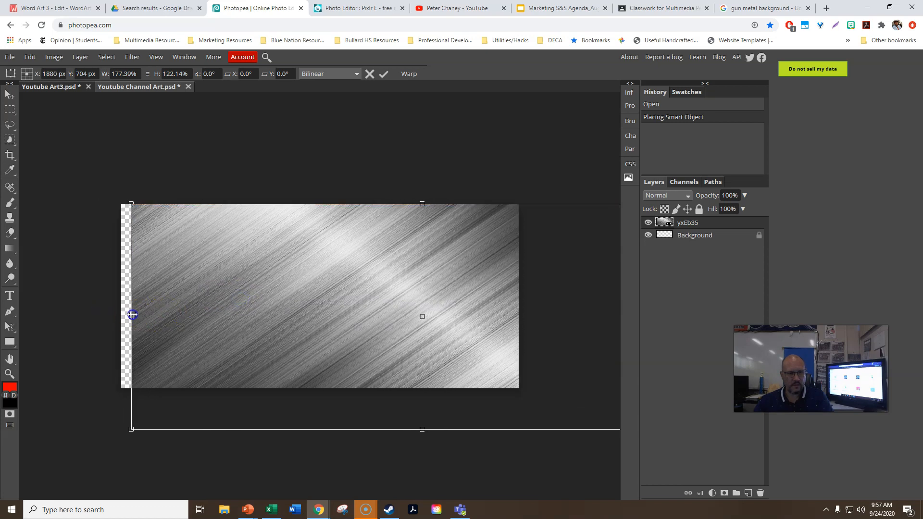
left_click_drag(132, 315, 84, 315)
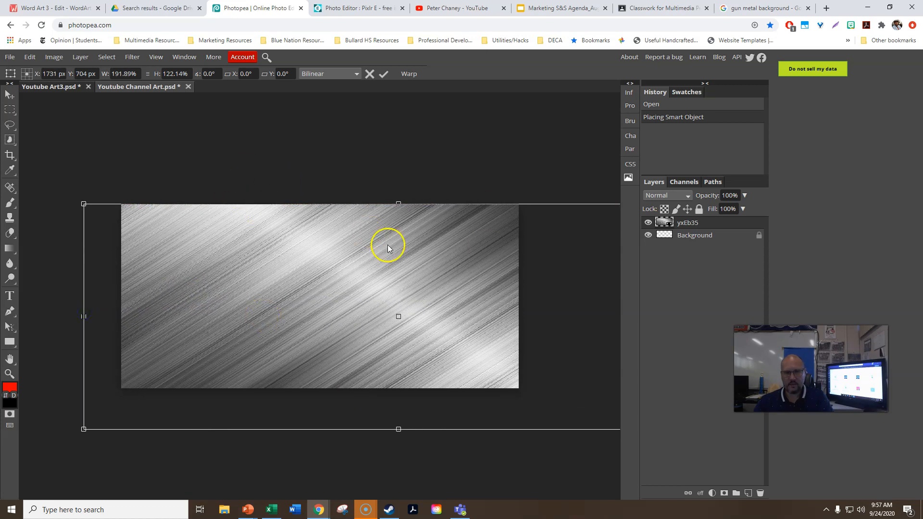
left_click(384, 74)
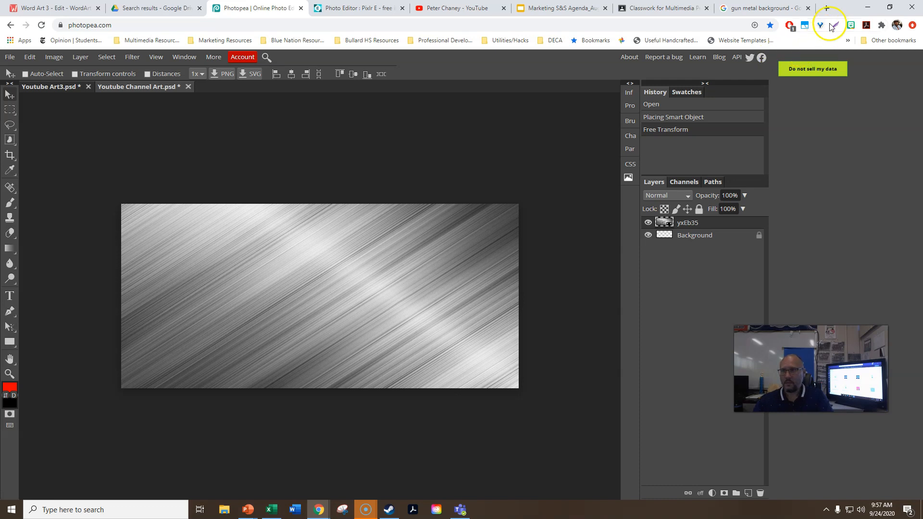
Rename the yxEb35 layer as "channel art bkgr"
left_click(687, 227)
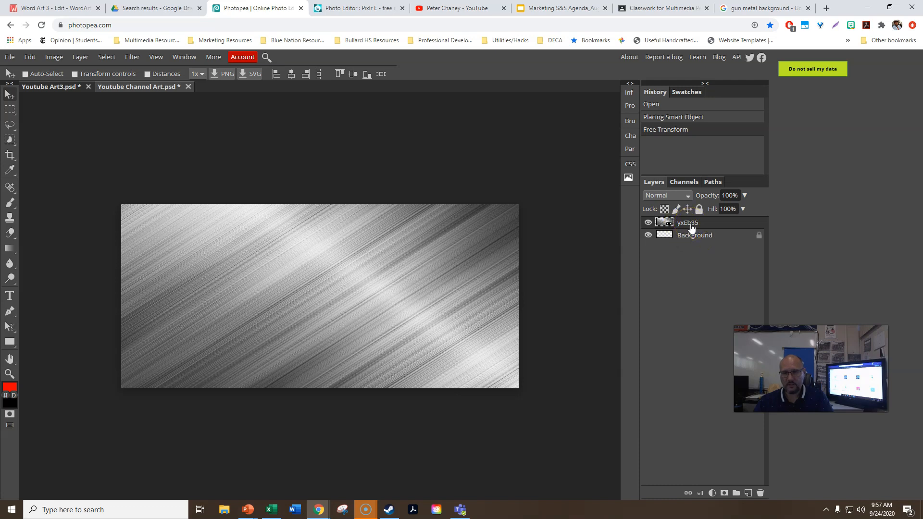
double_click(690, 224)
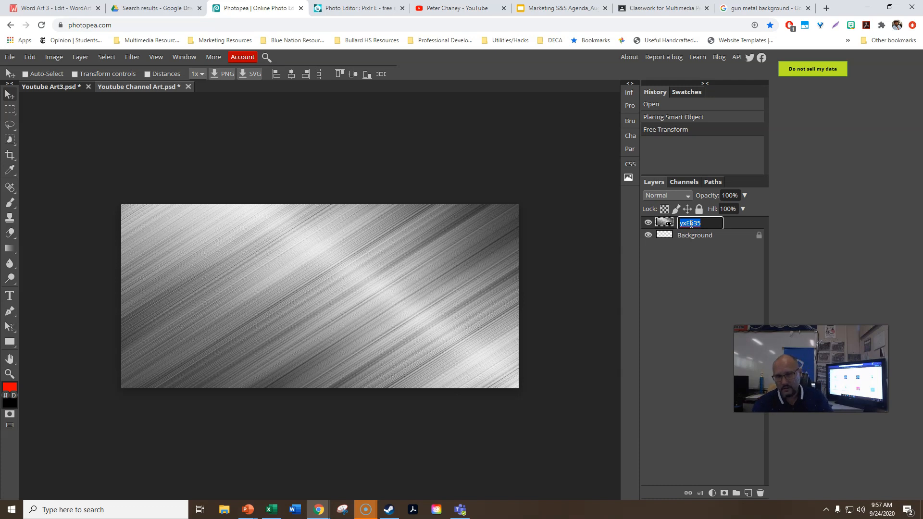
type("chan")
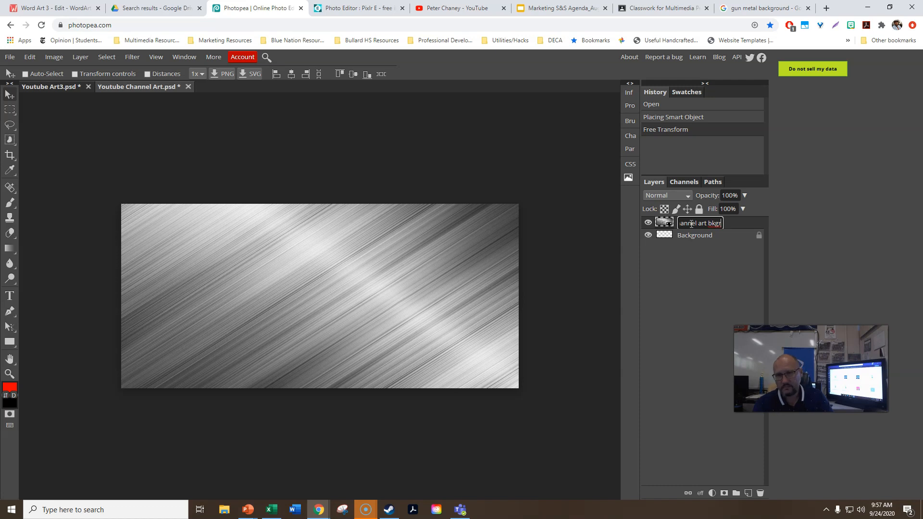
type("nel art bkgr")
left_click(668, 293)
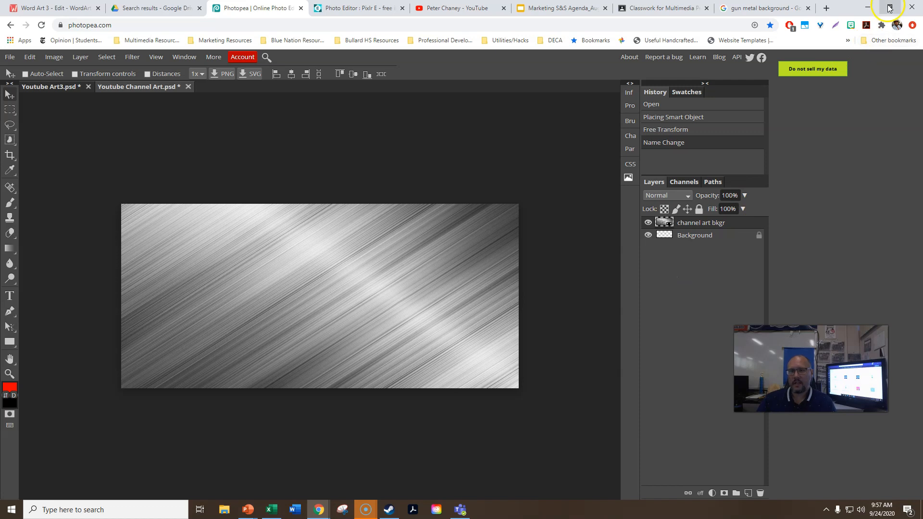
Place the Wordcloud Bullard B image from the desktop and scale it to about 67% width and 82% height
left_click(889, 8)
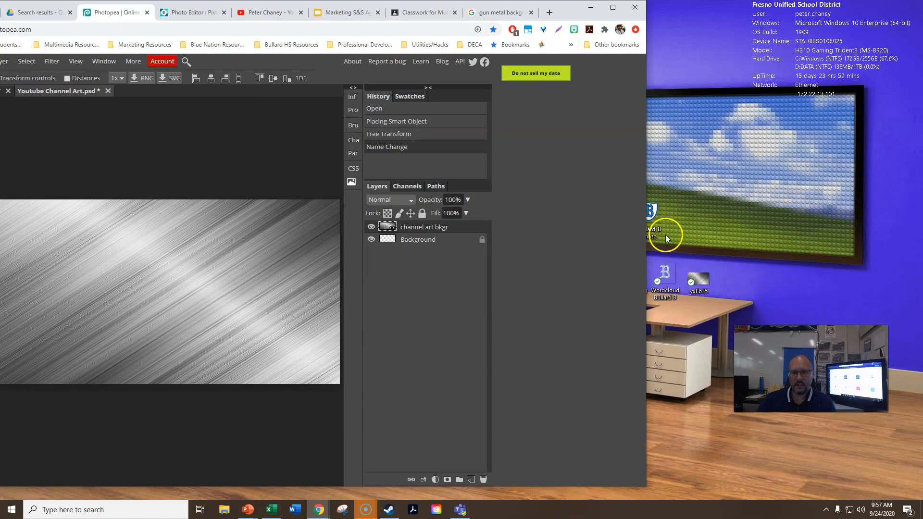
left_click_drag(665, 275, 103, 277)
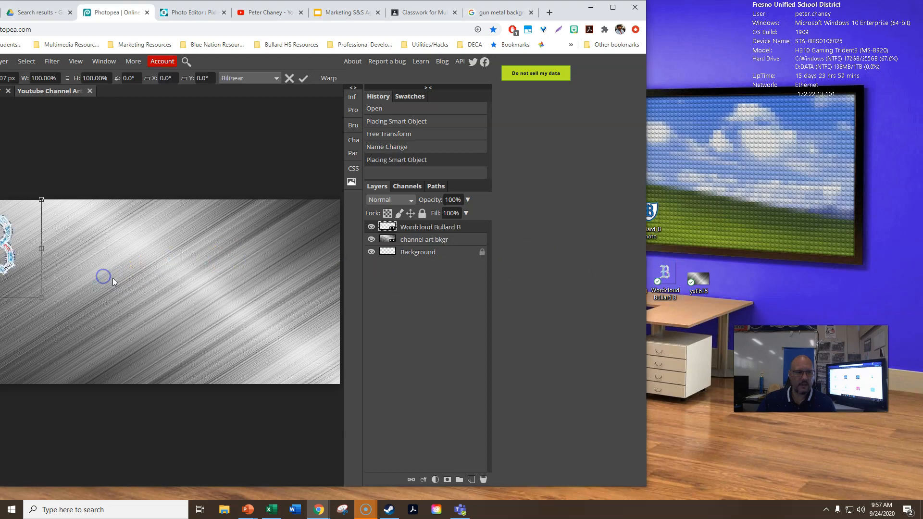
left_click(612, 7)
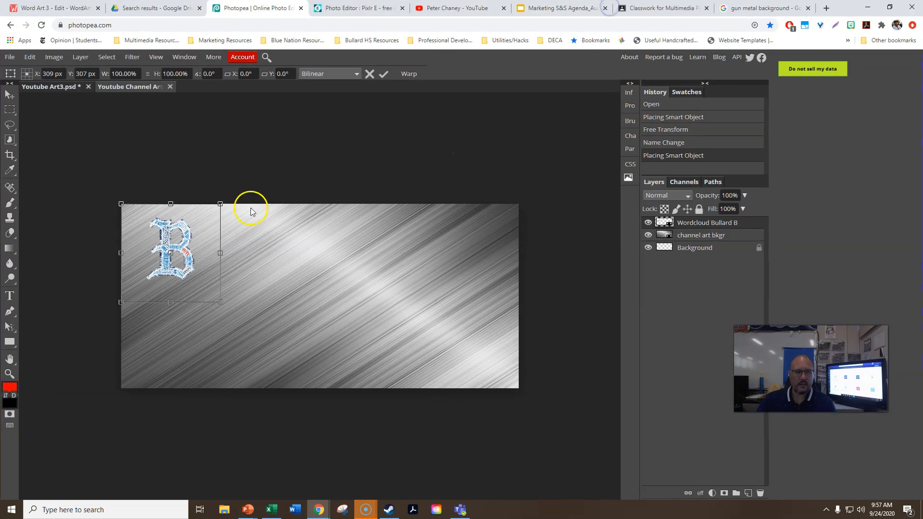
mouse_move(220, 302)
left_mouse_down()
mouse_move(149, 247)
mouse_move(202, 301)
left_mouse_up()
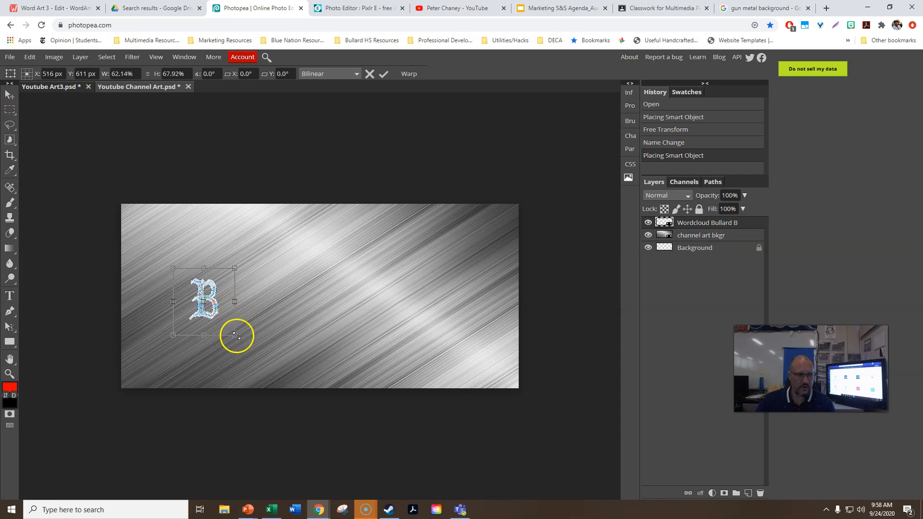
mouse_move(234, 334)
left_mouse_down()
mouse_move(178, 331)
mouse_move(268, 336)
mouse_move(222, 334)
mouse_move(284, 387)
mouse_move(190, 289)
mouse_move(244, 344)
mouse_move(262, 380)
mouse_move(231, 303)
mouse_move(313, 394)
mouse_move(226, 325)
mouse_move(254, 346)
mouse_move(240, 339)
left_mouse_up()
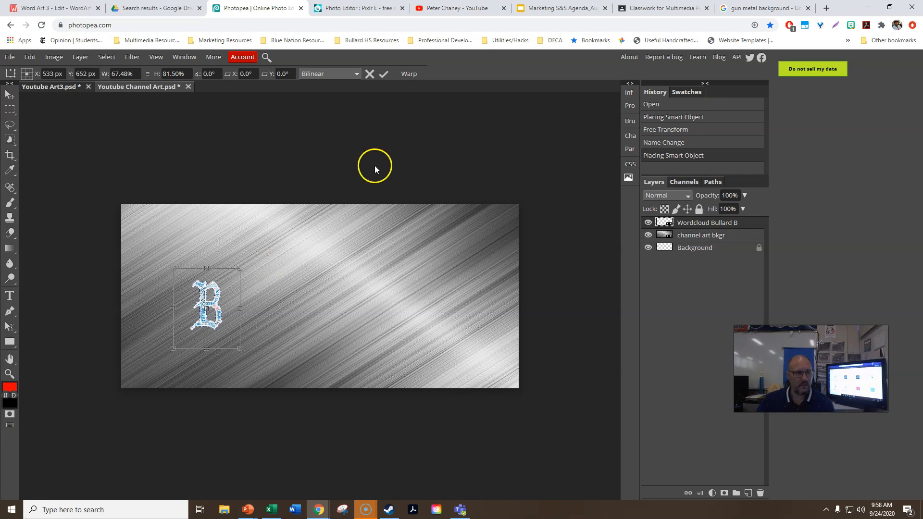
Check the sample banner on YouTube and position the word cloud B on the canvas's left side, at about X 332, Y 619 px
left_click(449, 9)
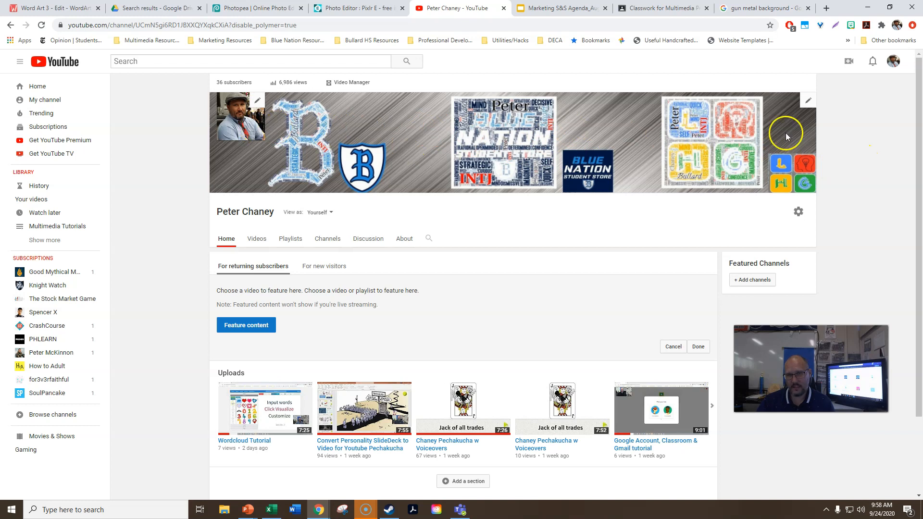
left_click(253, 10)
mouse_move(202, 303)
left_mouse_down()
mouse_move(149, 295)
mouse_move(167, 307)
mouse_move(269, 298)
mouse_move(218, 306)
mouse_move(214, 286)
mouse_move(212, 294)
left_mouse_up()
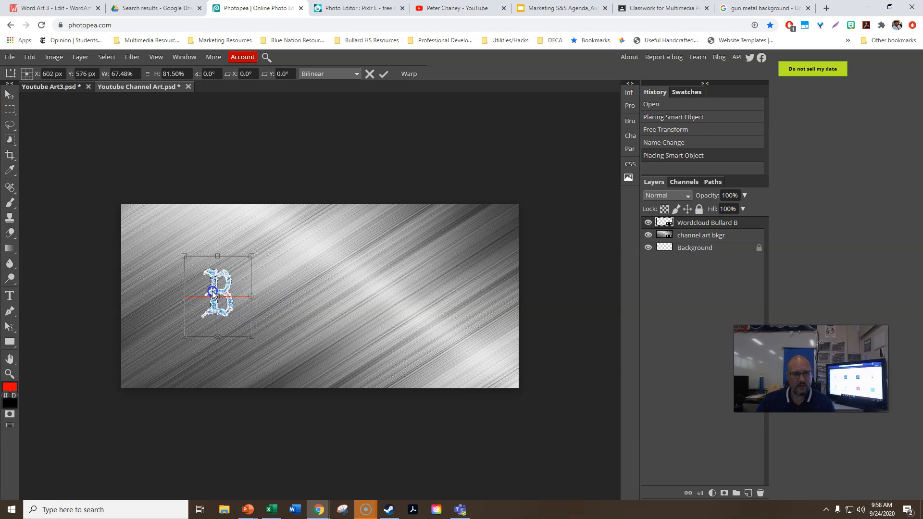
left_click_drag(212, 291, 315, 289)
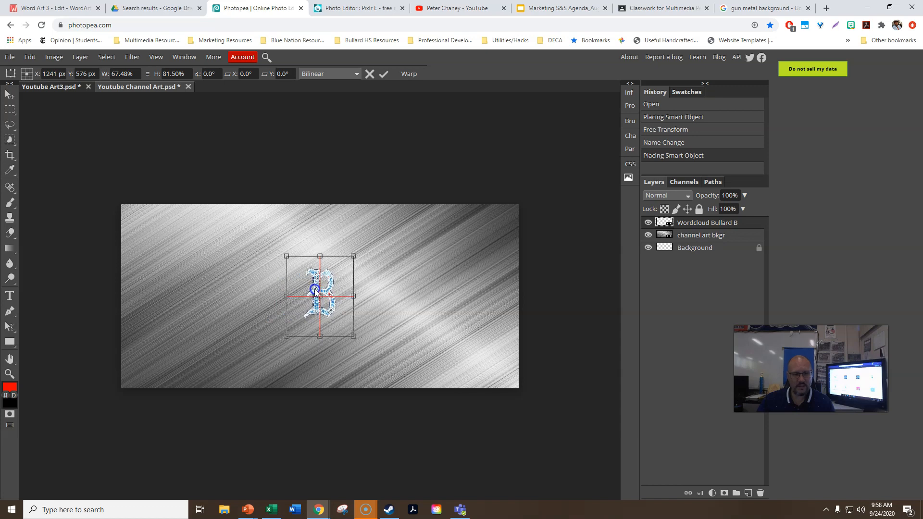
left_click_drag(314, 289, 168, 298)
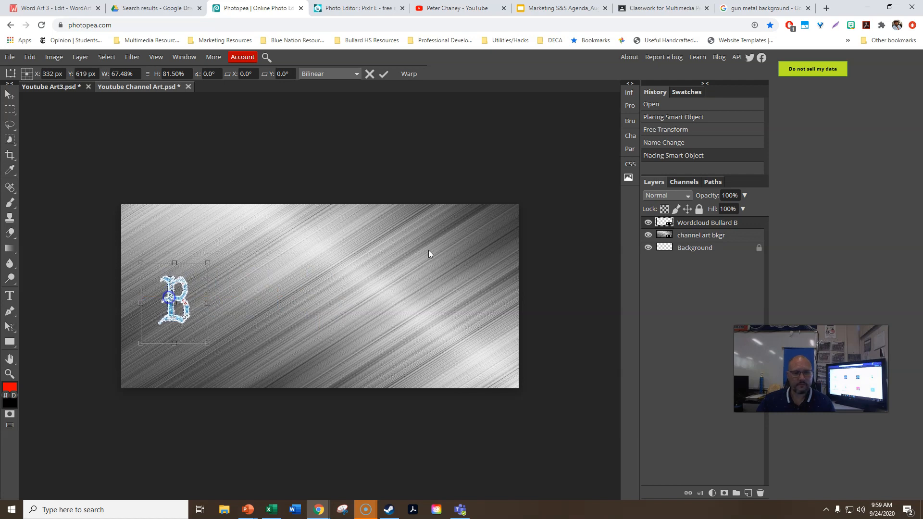
Place the Bullard_B Photo shield image from the desktop into the banner
left_click(887, 9)
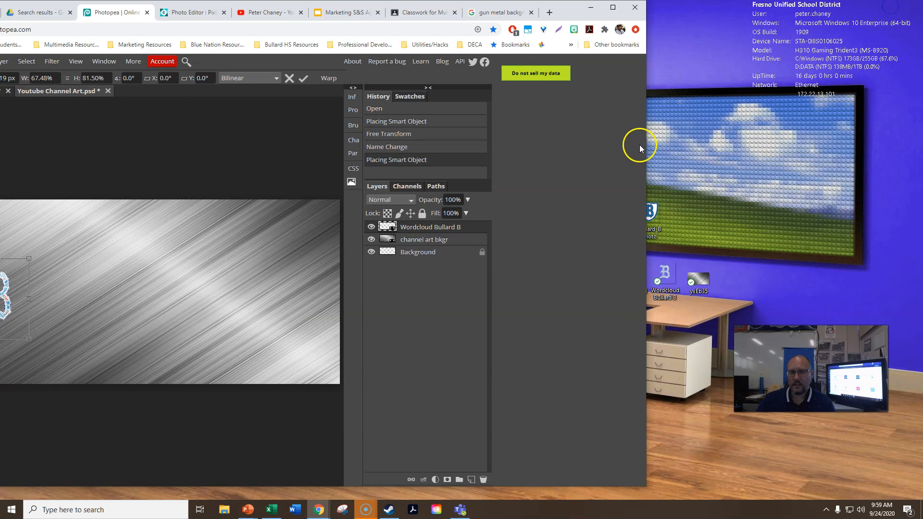
left_click_drag(559, 8, 485, 34)
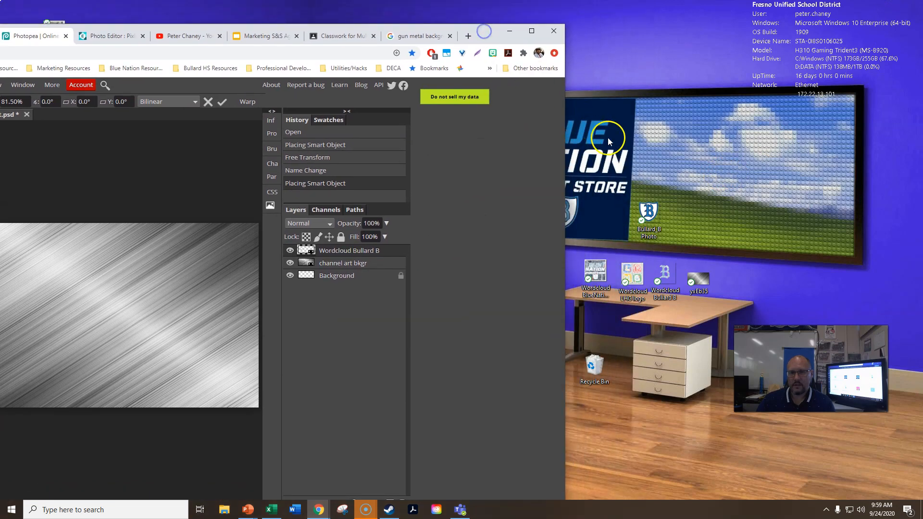
left_click_drag(649, 211, 146, 291)
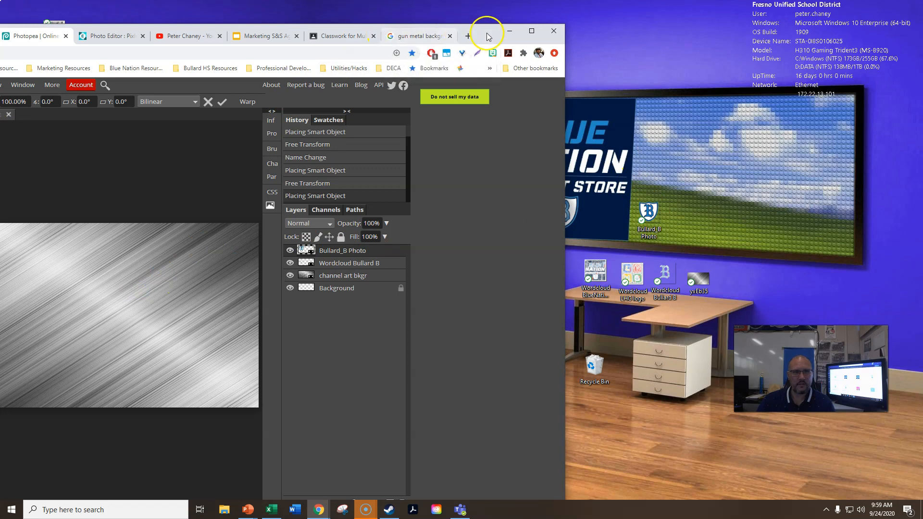
left_click(532, 30)
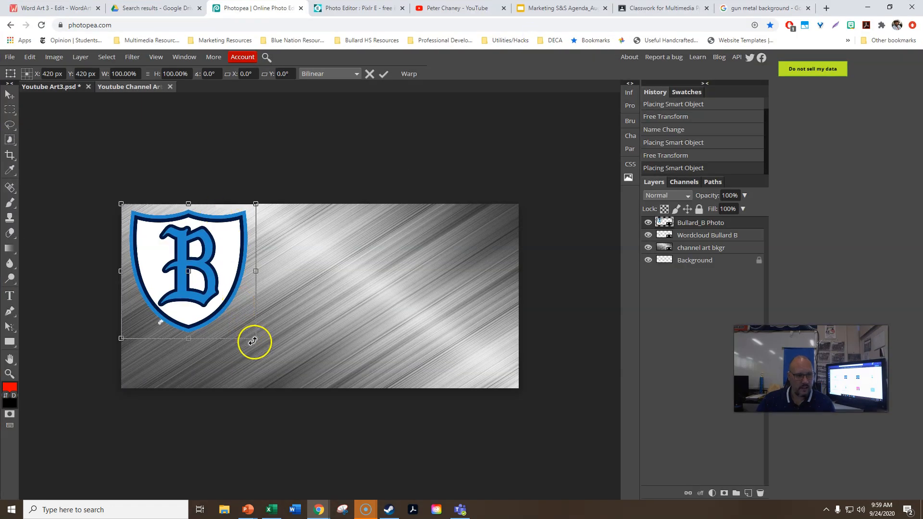
Scale the shield logo to 17.5%, position it just right of the word cloud B near its base, and apply the transform
left_click_drag(255, 338, 207, 312)
left_click_drag(134, 222, 209, 318)
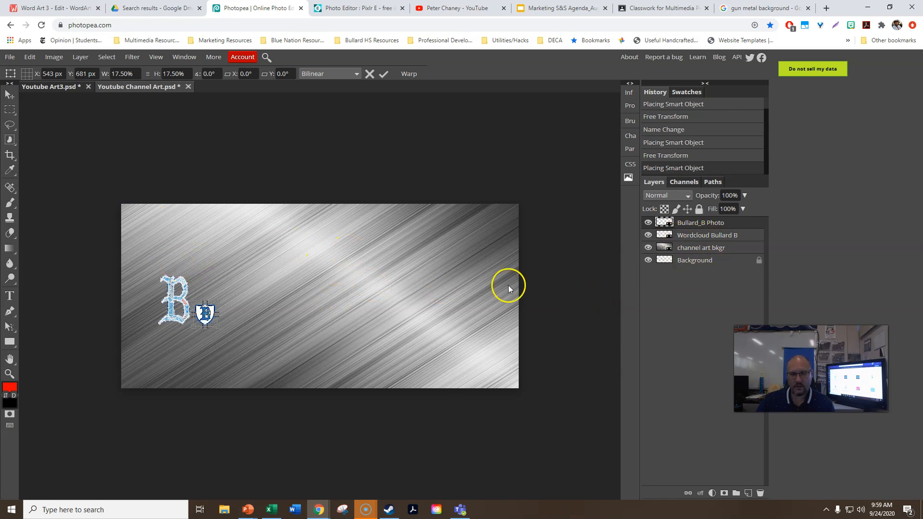
left_click(710, 251)
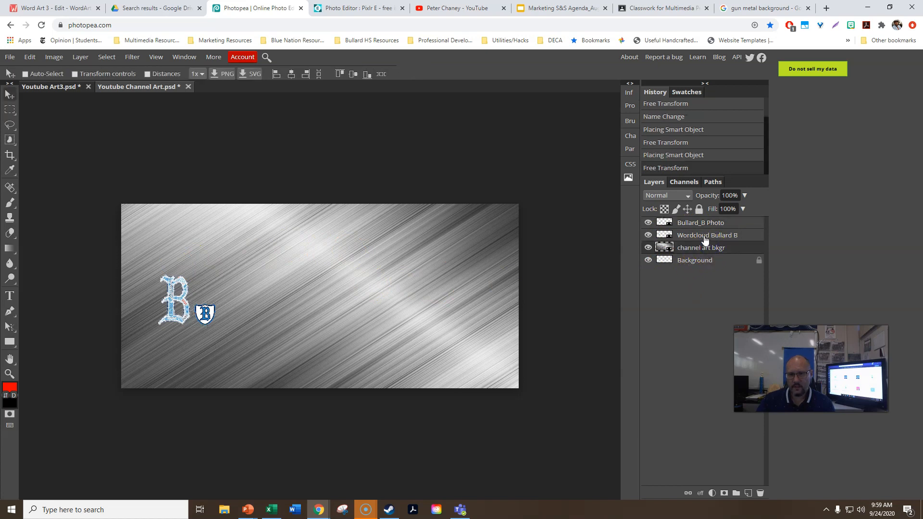
Check the contents of the Bullard_B Photo, Wordcloud Bullard B and channel art bkgr layers by switching their visibility off and on
left_click(705, 239)
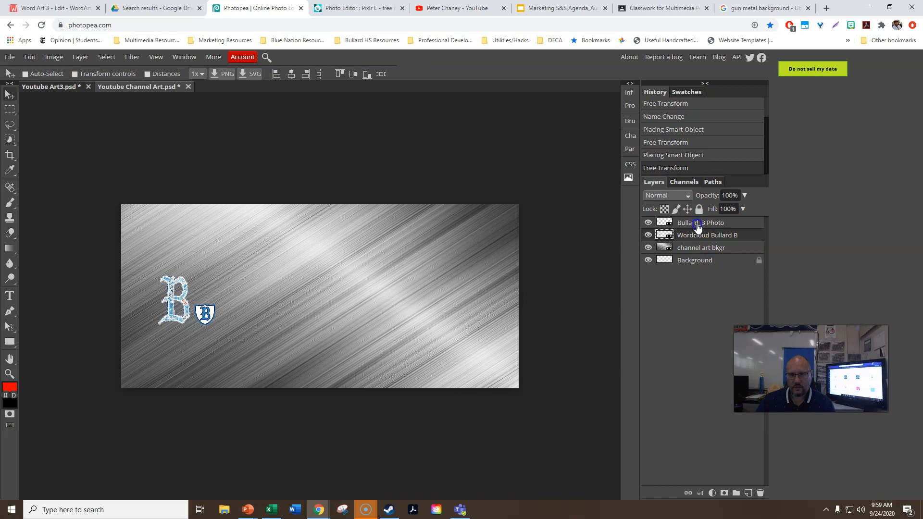
left_click(698, 226)
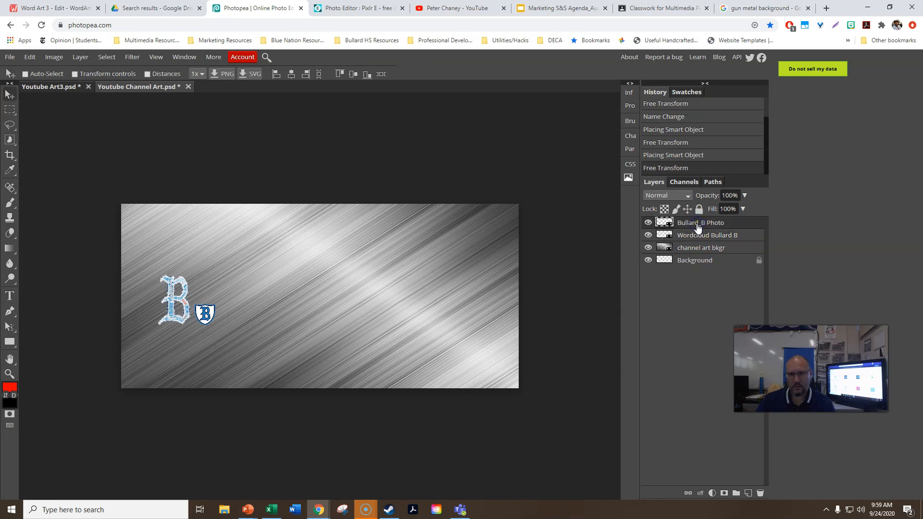
left_click(648, 223)
left_click(648, 224)
left_click(648, 224)
left_click(648, 224)
left_click(648, 236)
left_click(648, 236)
left_click(649, 248)
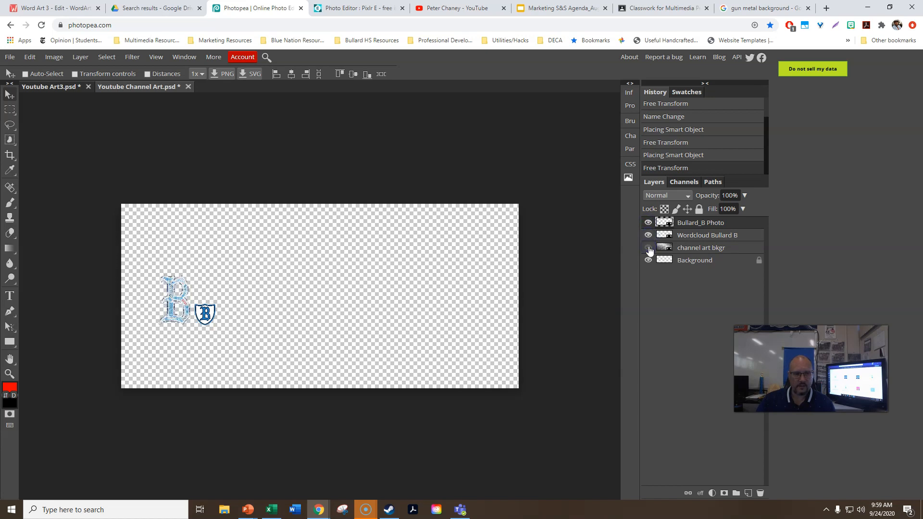
left_click(648, 248)
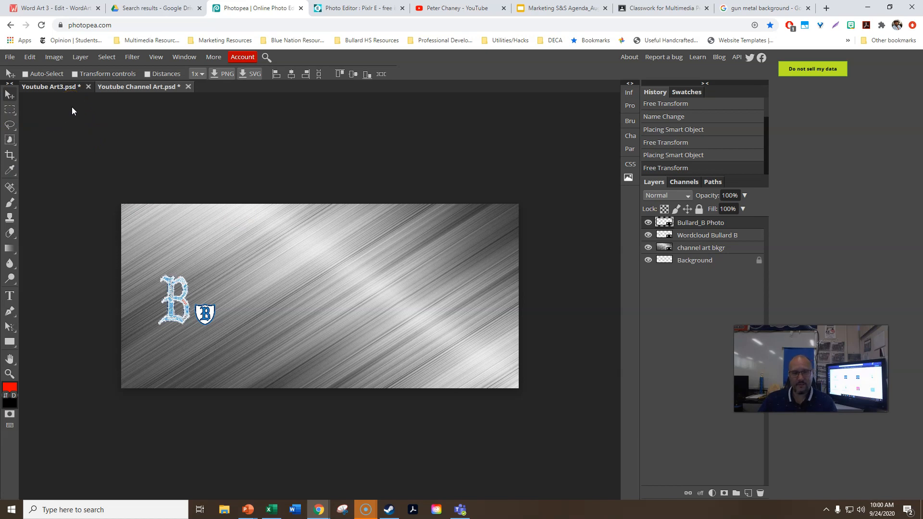
Review the file formats available for exporting the banner and switch to the YouTube channel page
left_click(10, 58)
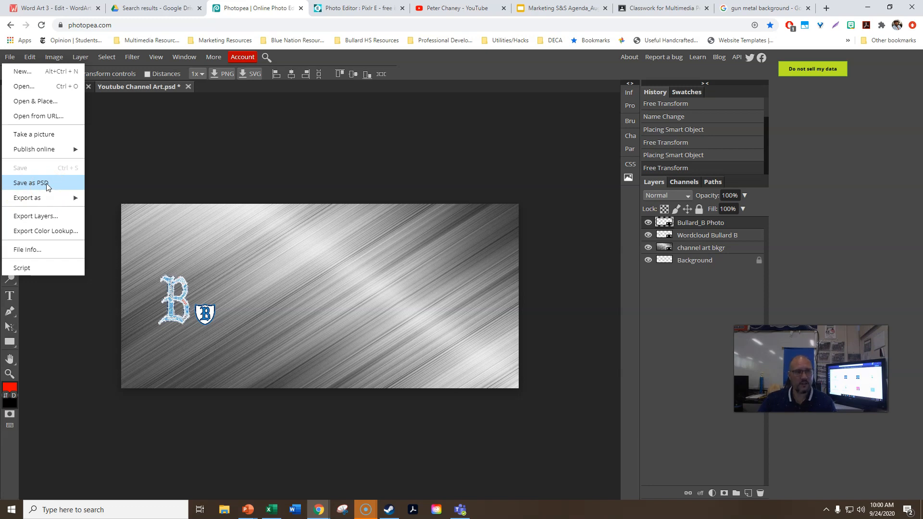
left_click(33, 199)
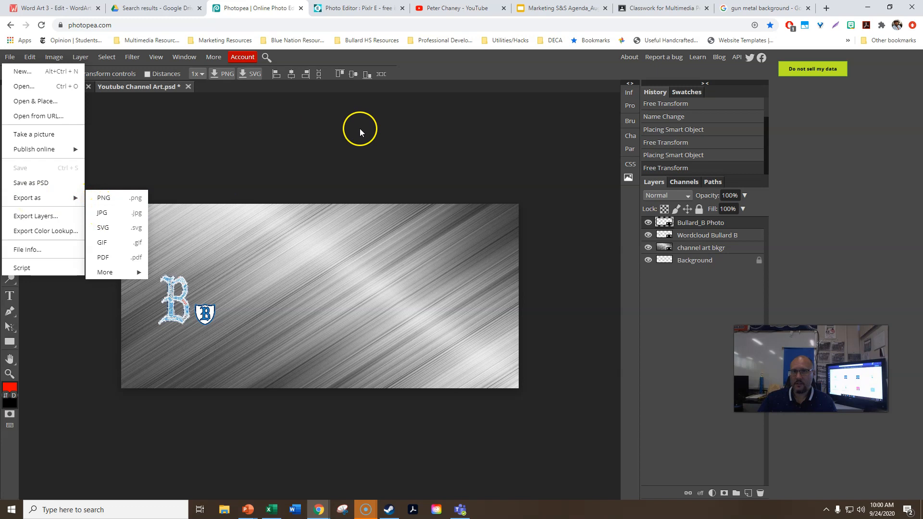
left_click(452, 15)
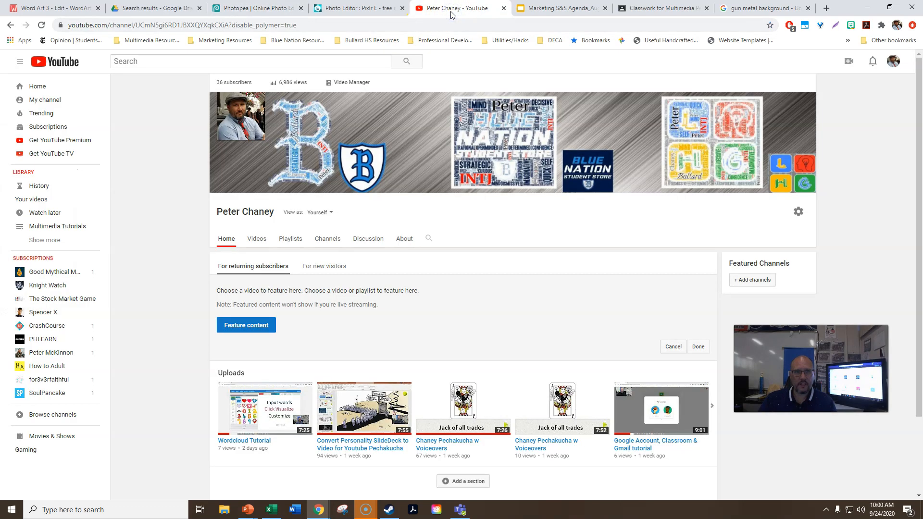
Look over the account options and the channel art editing options on the YouTube channel page
left_click(892, 61)
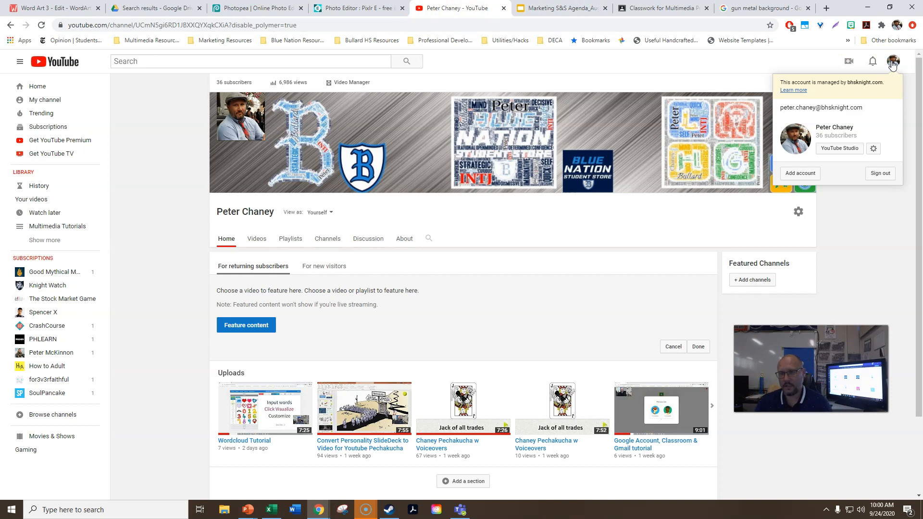
left_click(680, 68)
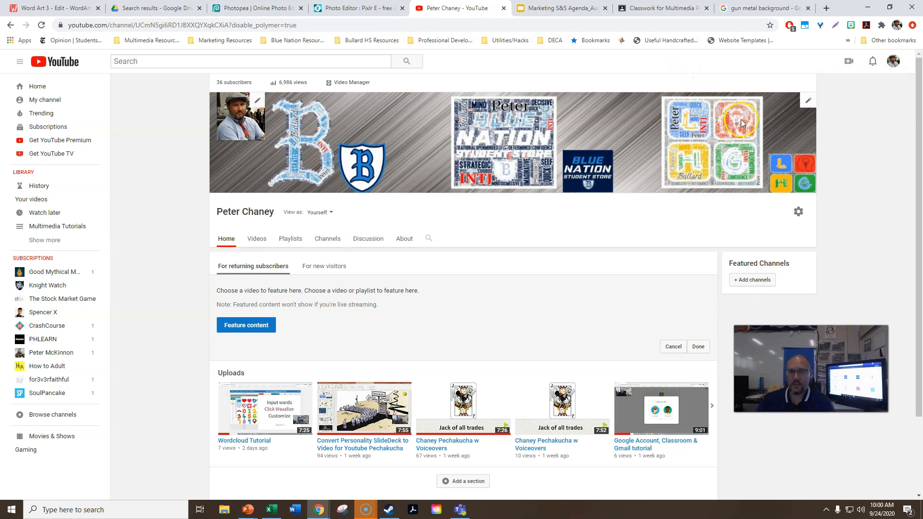
left_click(808, 101)
left_click(825, 69)
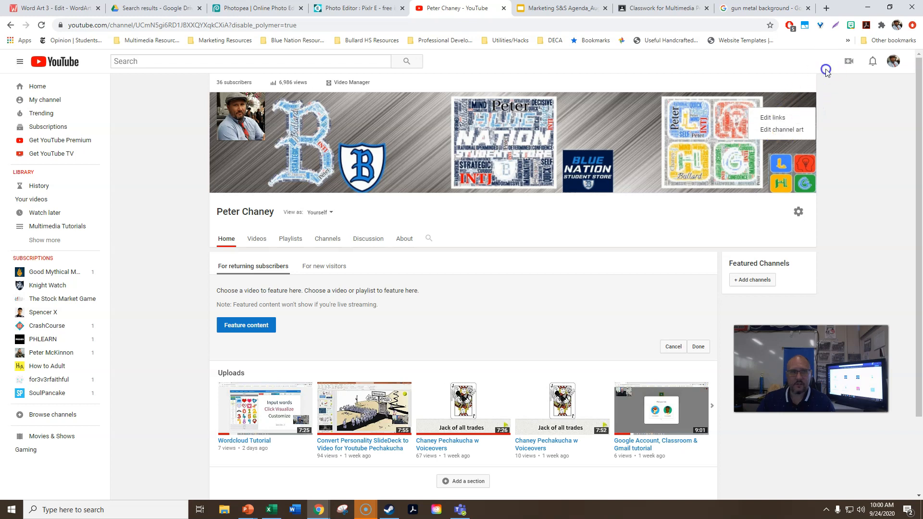
Go to the YouTube home page and open the account's own channel from there
left_click(59, 62)
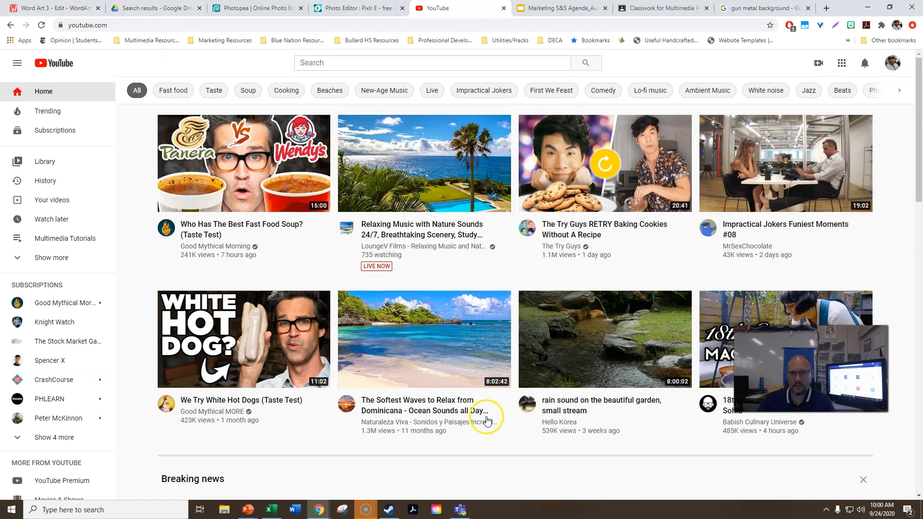
left_click(892, 67)
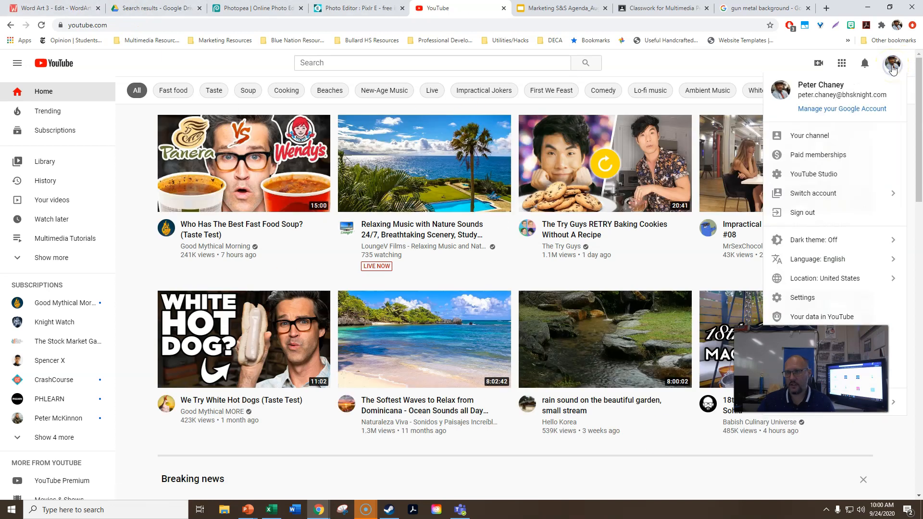
left_click(804, 139)
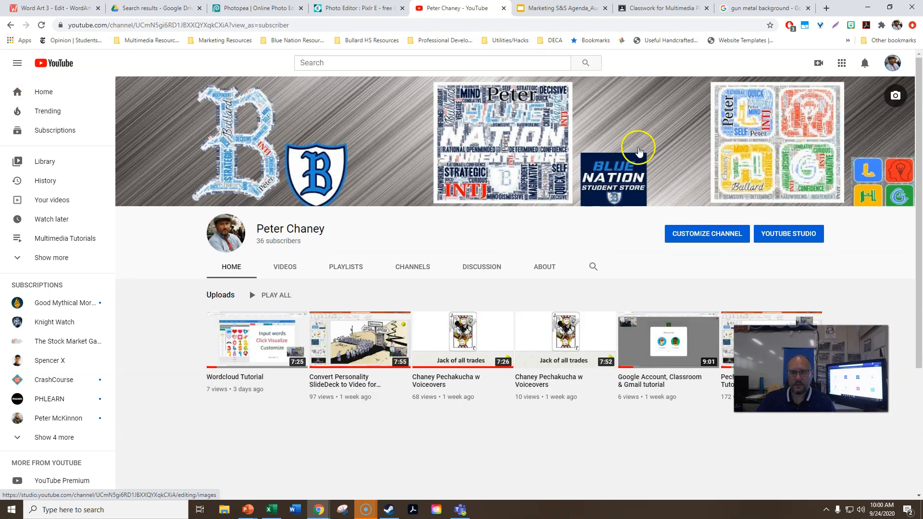
left_click(711, 236)
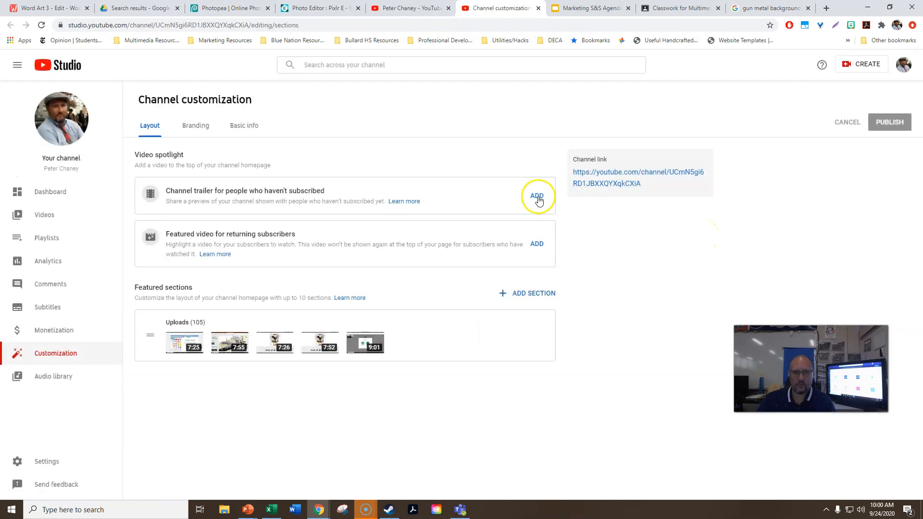
left_click(904, 70)
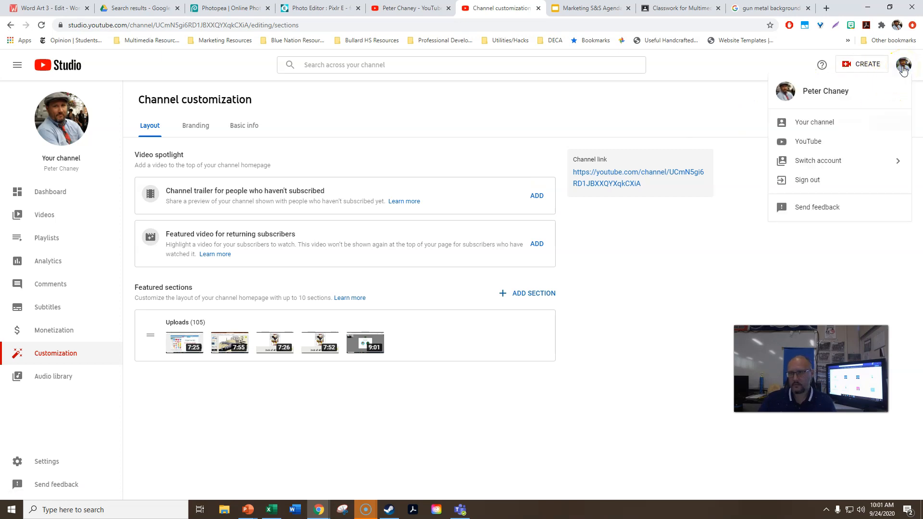
left_click(800, 121)
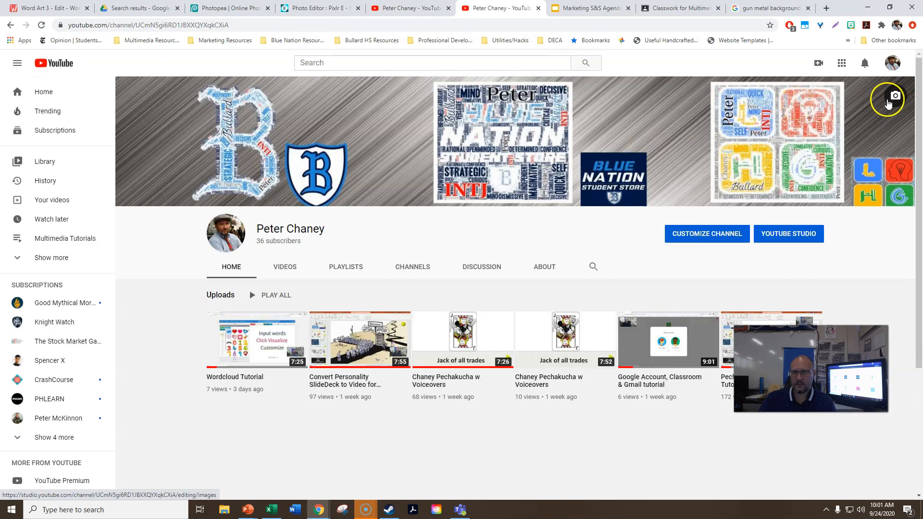
left_click(721, 242)
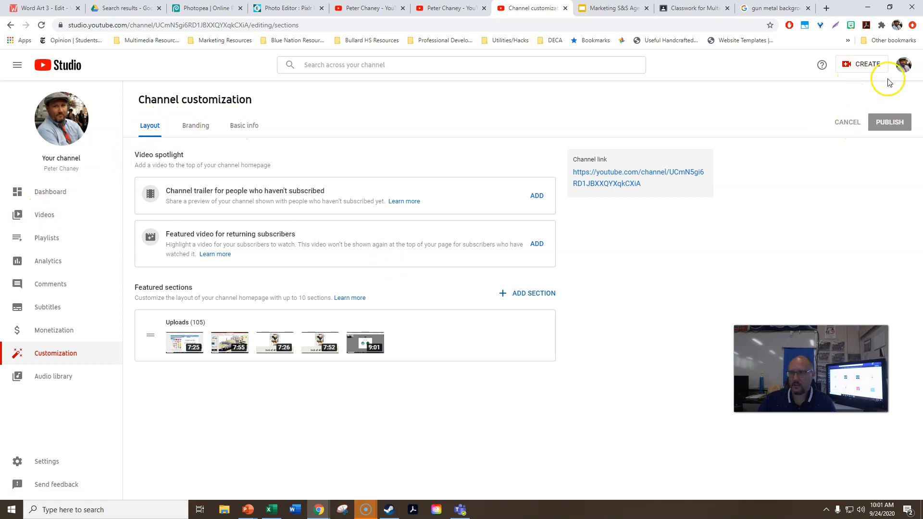
left_click(903, 66)
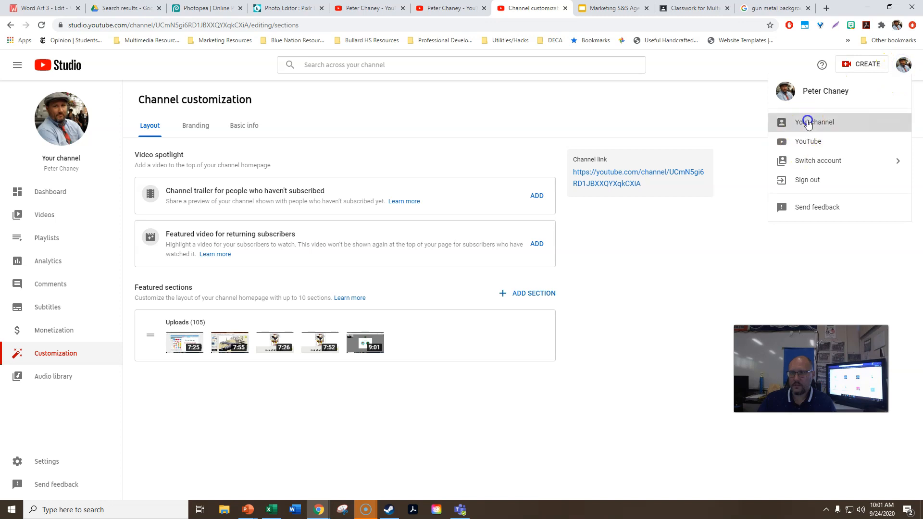
left_click(808, 122)
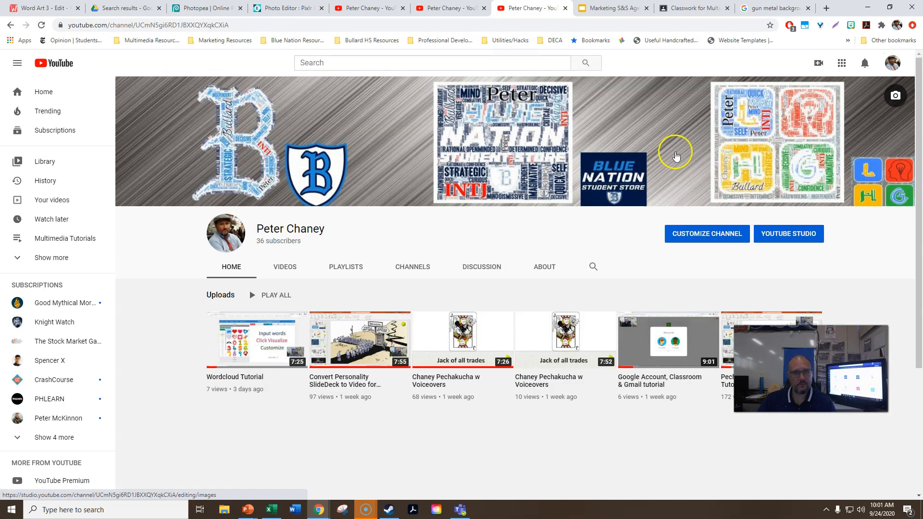
Open the channel's branding settings and try to replace the banner image with the Youtube Channel Art Sample file from the desktop
left_click(894, 98)
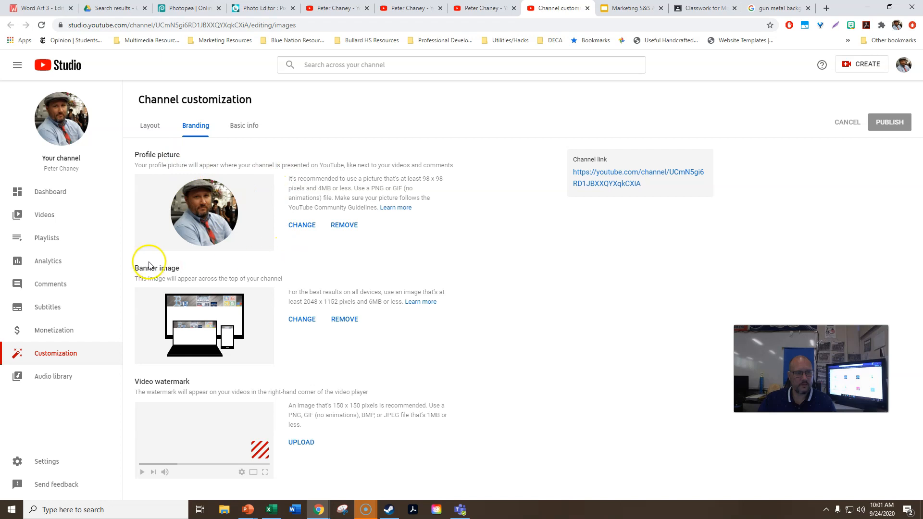
left_click(303, 321)
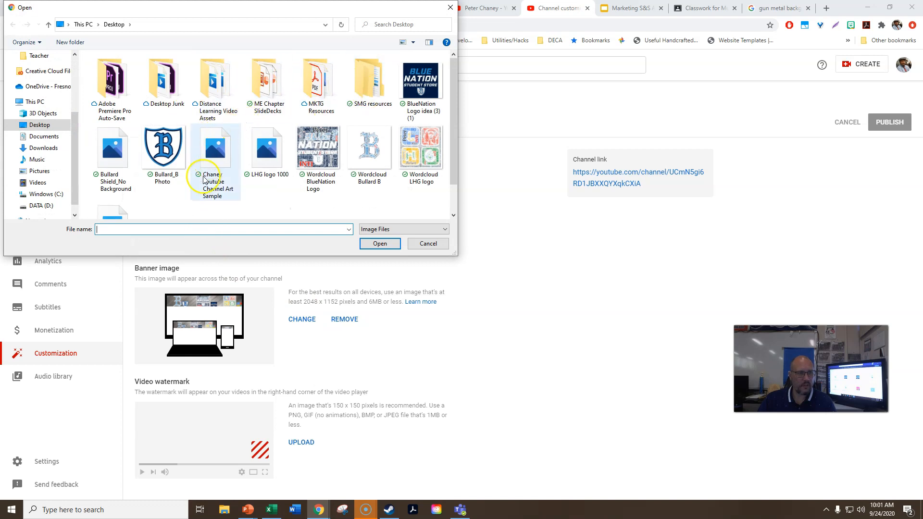
left_click(216, 153)
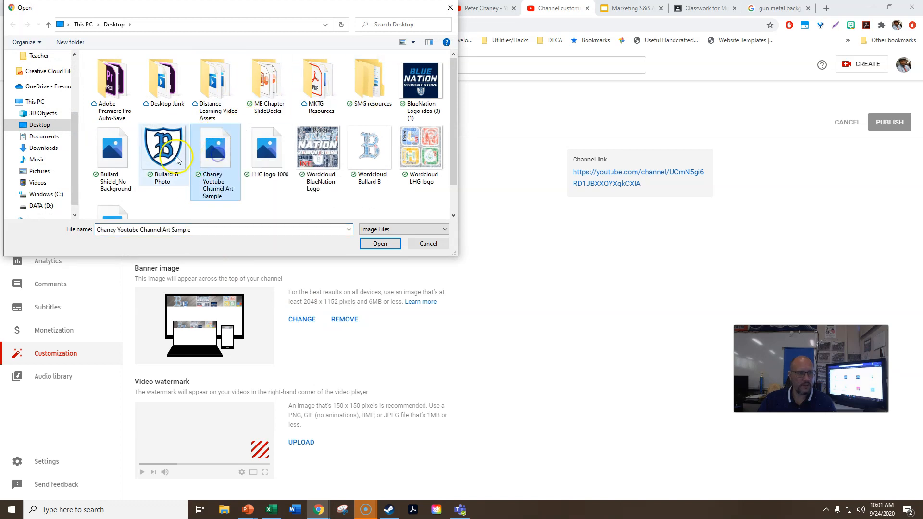
left_click(377, 245)
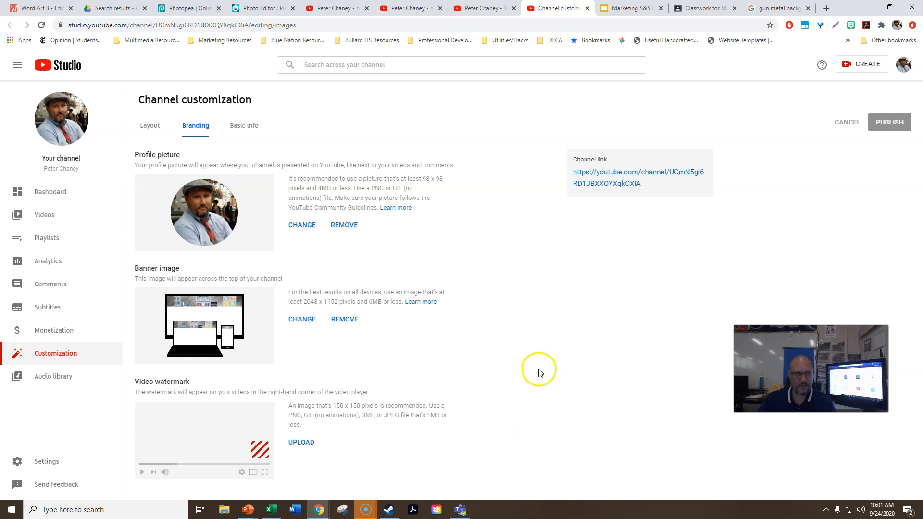
Load Youtube Art (5) from Downloads as the banner image, accept its framing, and cancel the change without publishing
left_click(303, 322)
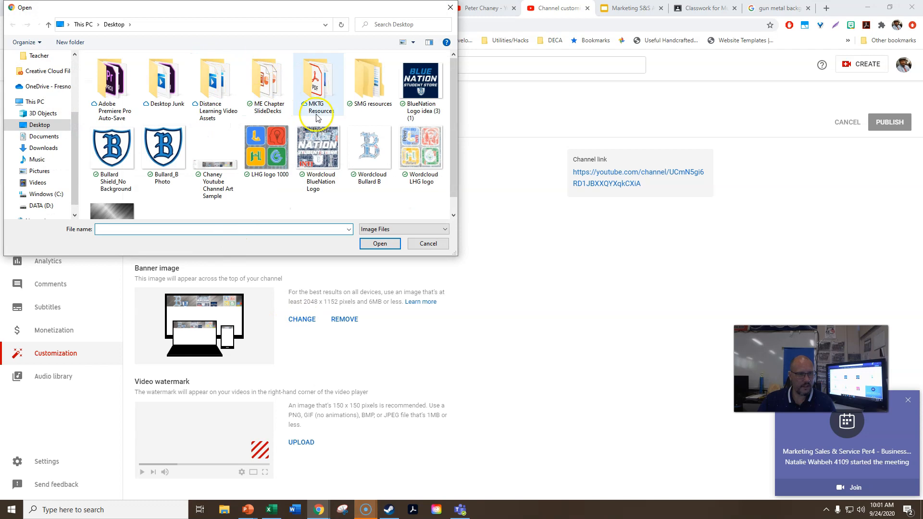
scroll(298, 120, "down", 1)
left_click(214, 165)
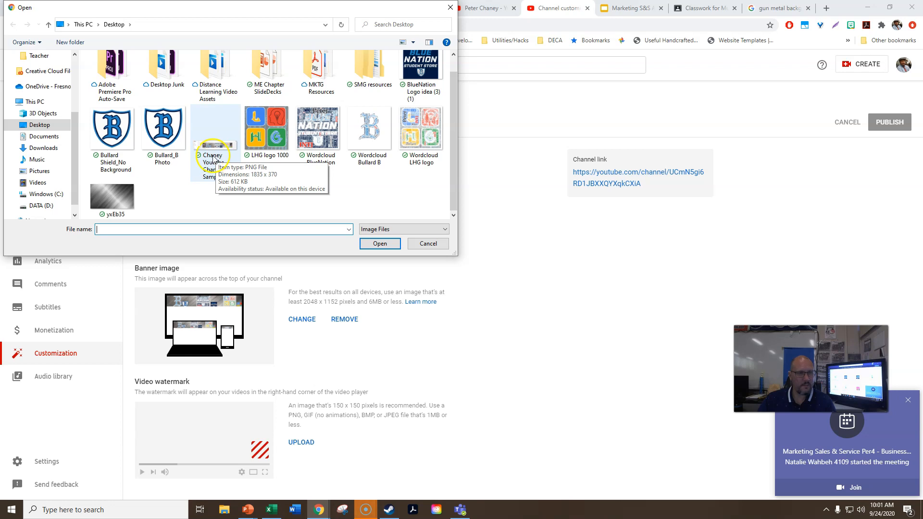
left_click(39, 148)
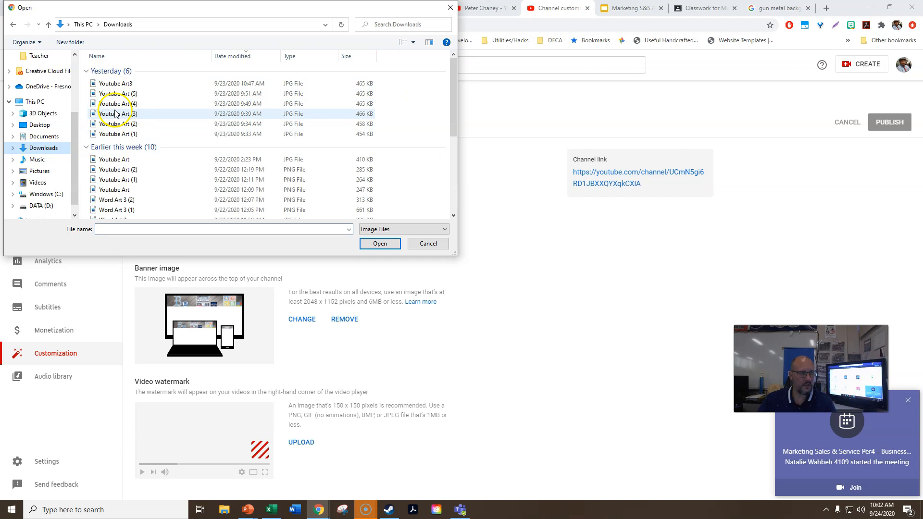
left_click(118, 94)
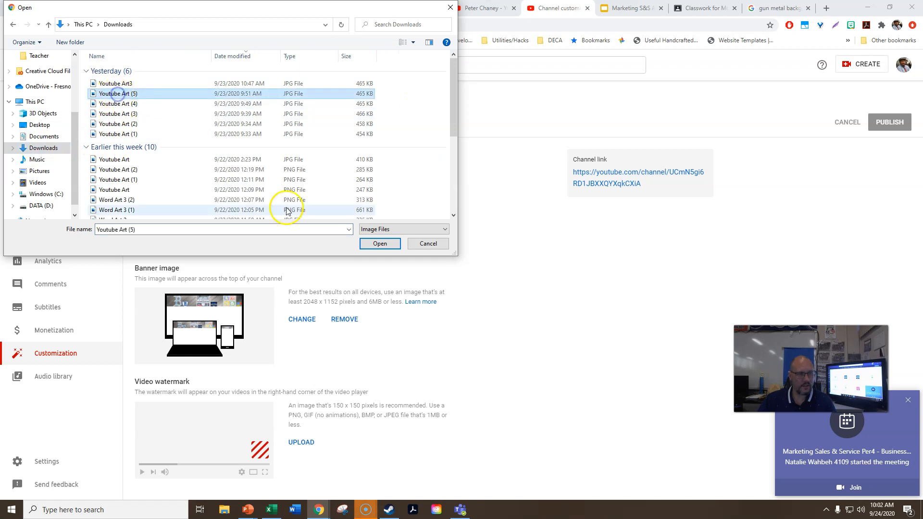
left_click(379, 244)
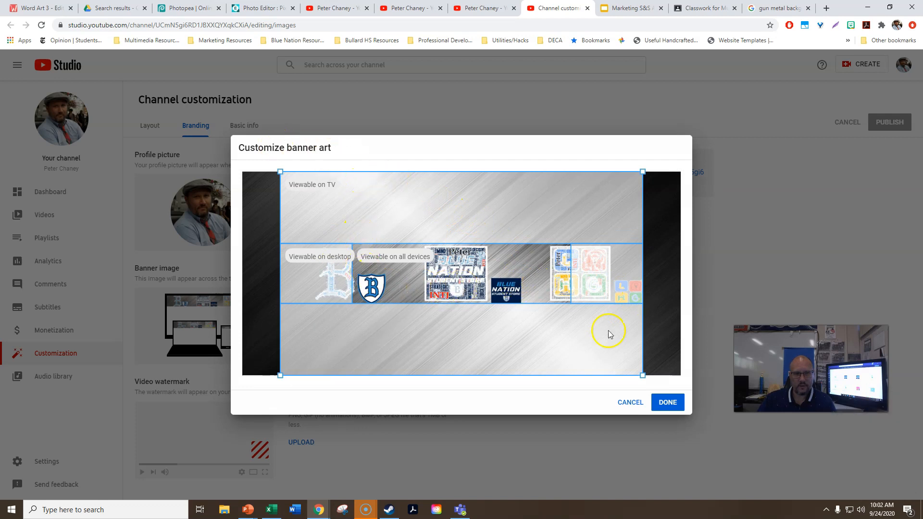
left_click(669, 405)
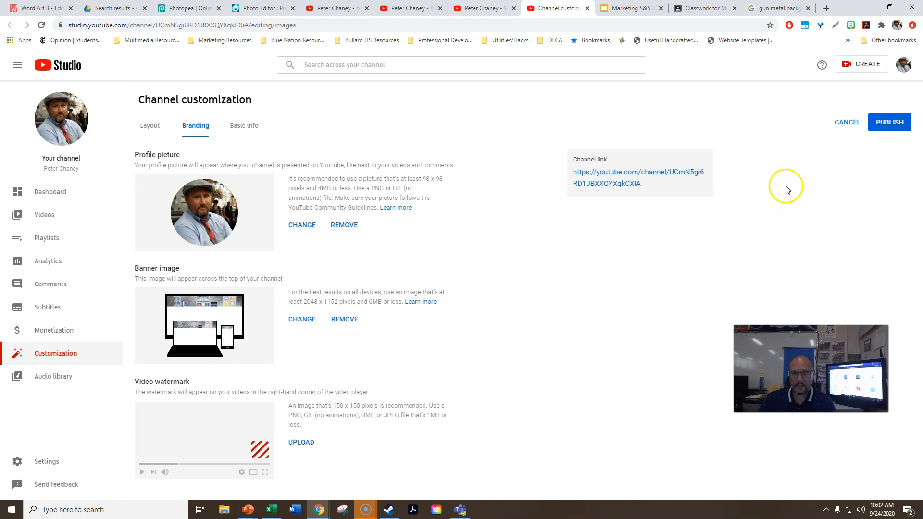
left_click(846, 126)
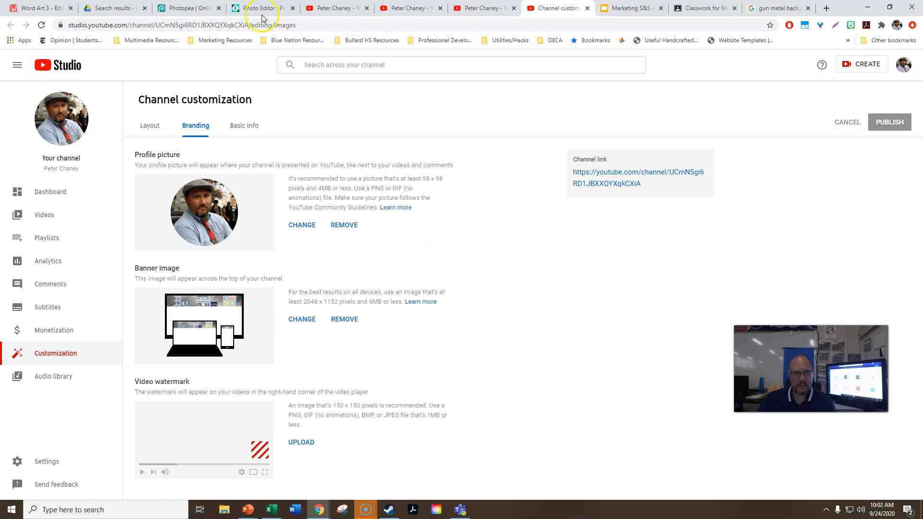
Compare the banner version in Pixlr with the one in Photopea and return to the Photopea document
left_click(247, 11)
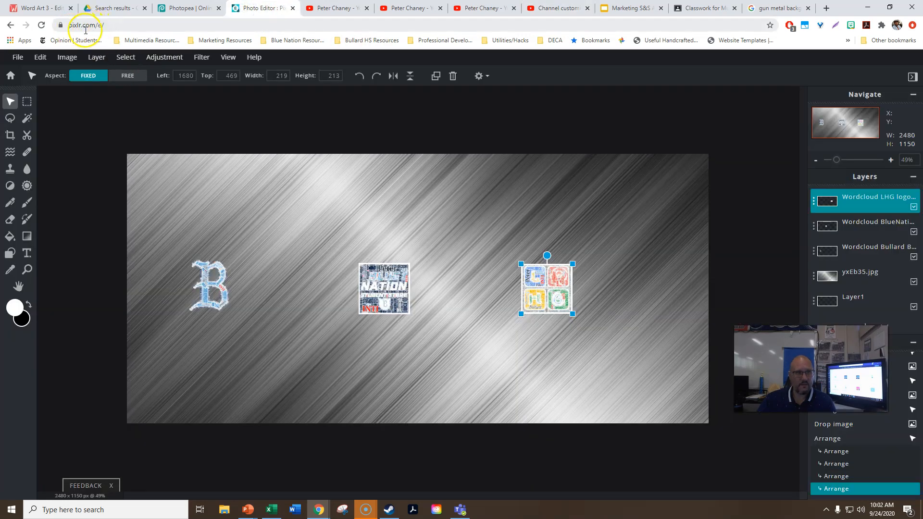
left_click(194, 9)
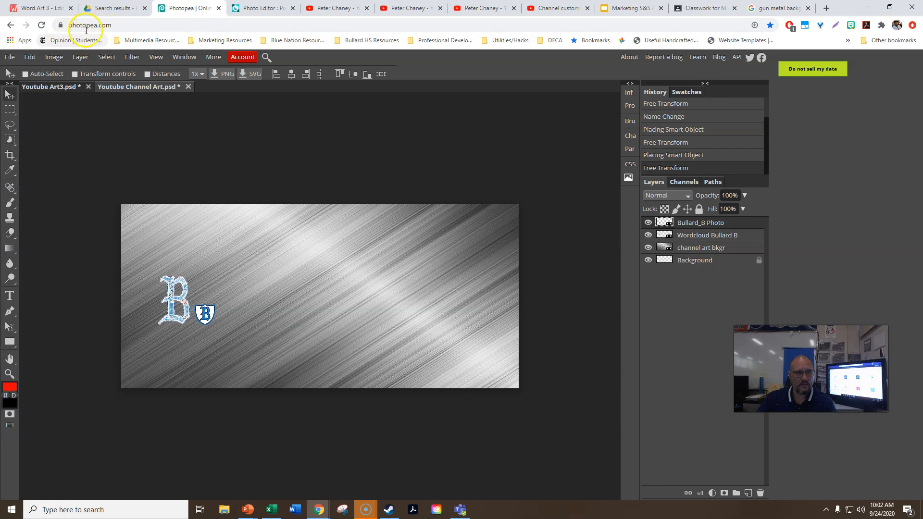
left_click(258, 8)
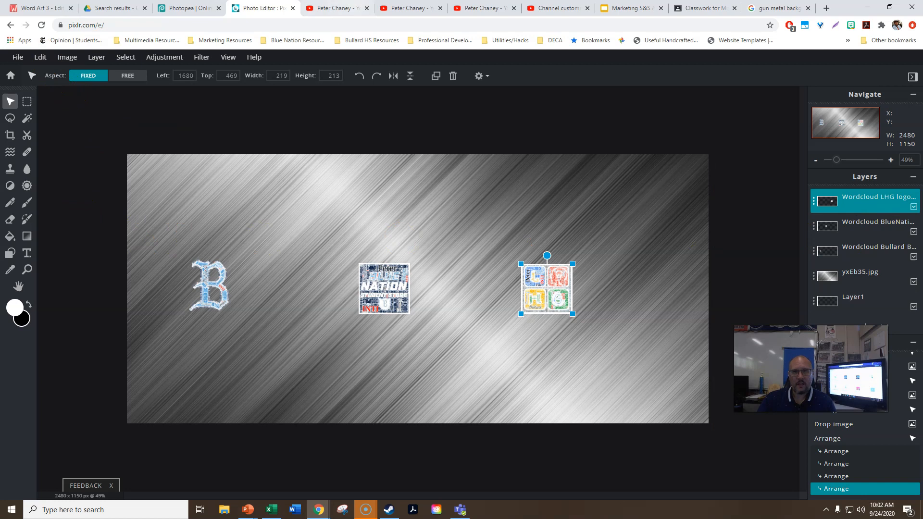
left_click(186, 8)
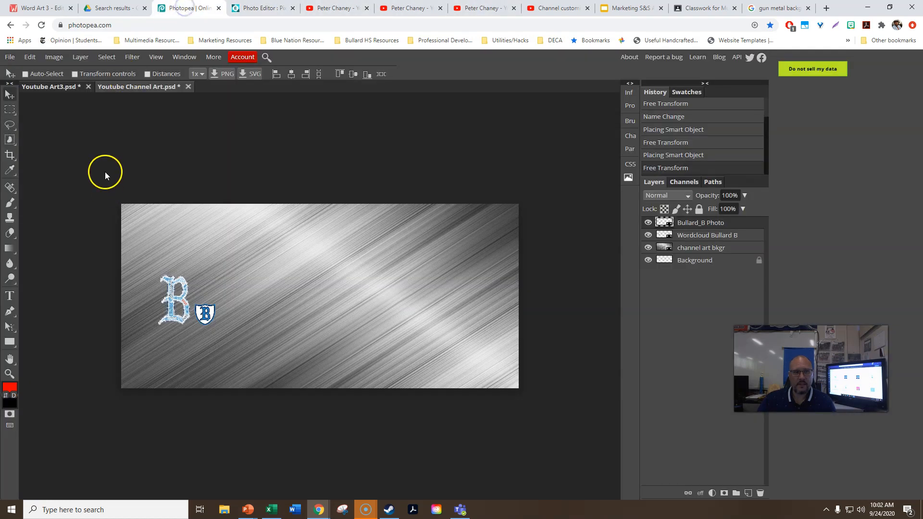